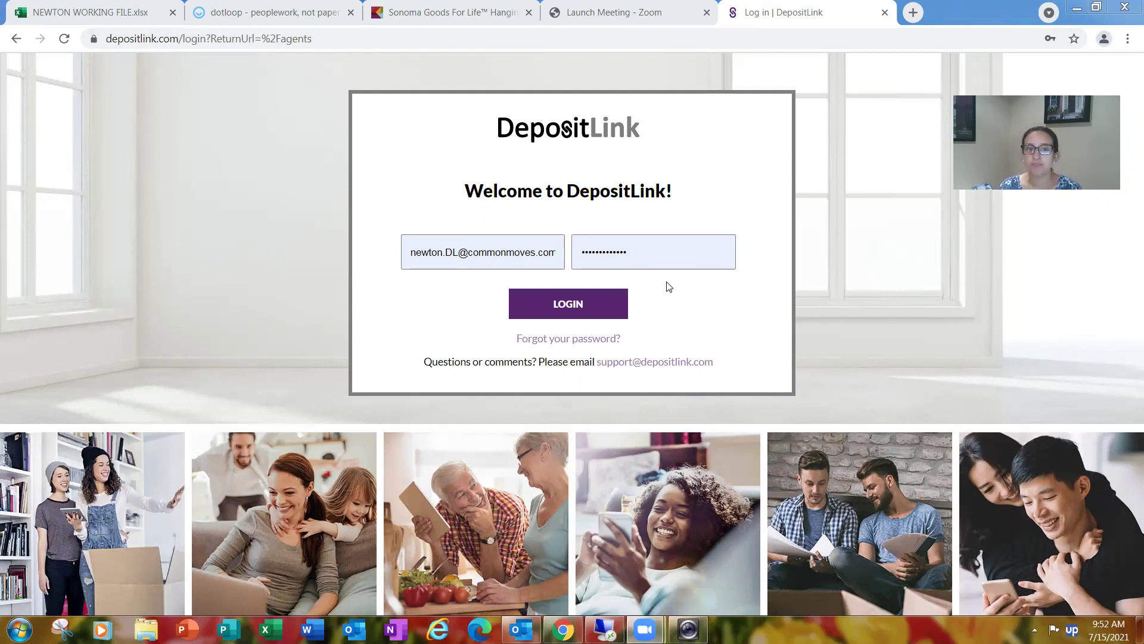
Submit the login e-mail and password on the DepositLink login page
{"action": "left_click", "coordinate": [456, 251]}
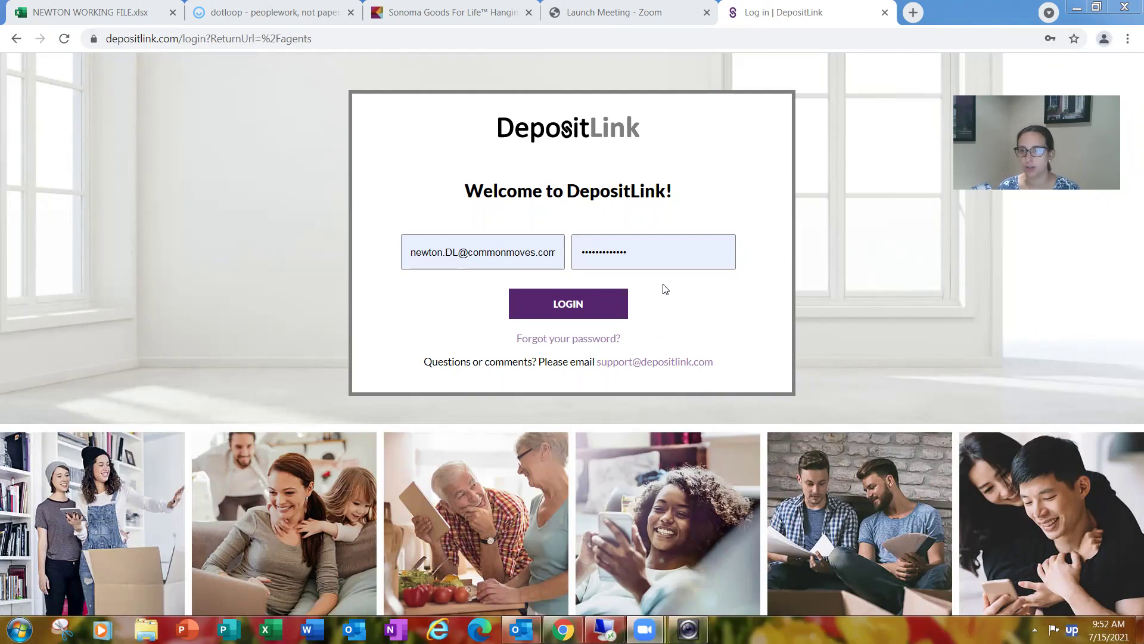
{"action": "left_click", "coordinate": [571, 305]}
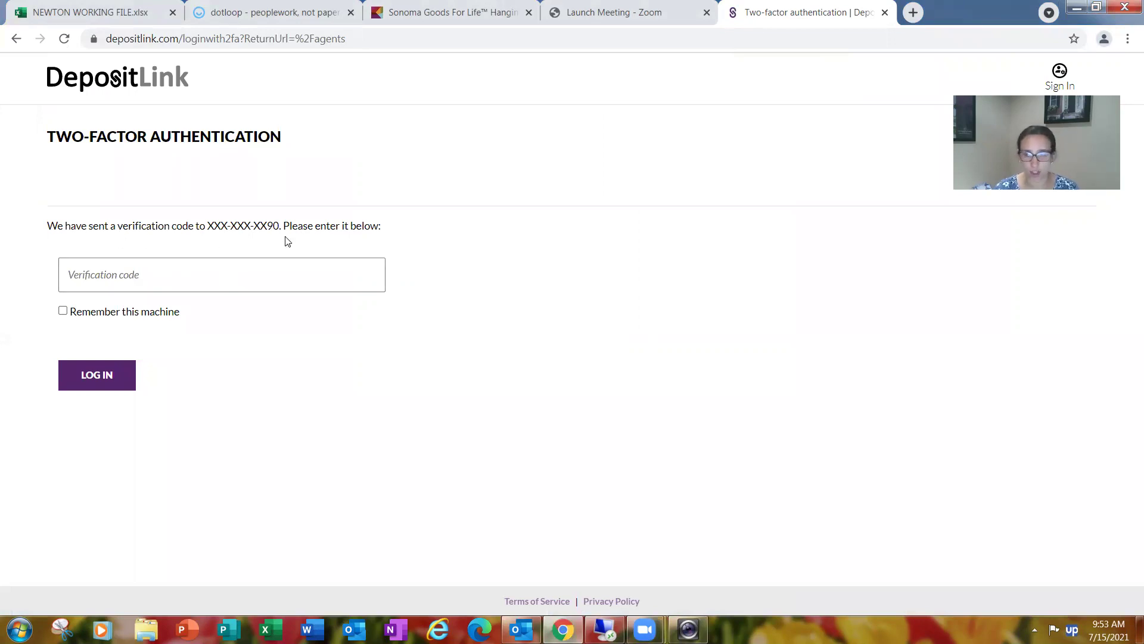
Enter the texted verification code and log in
{"action": "left_click", "coordinate": [174, 274]}
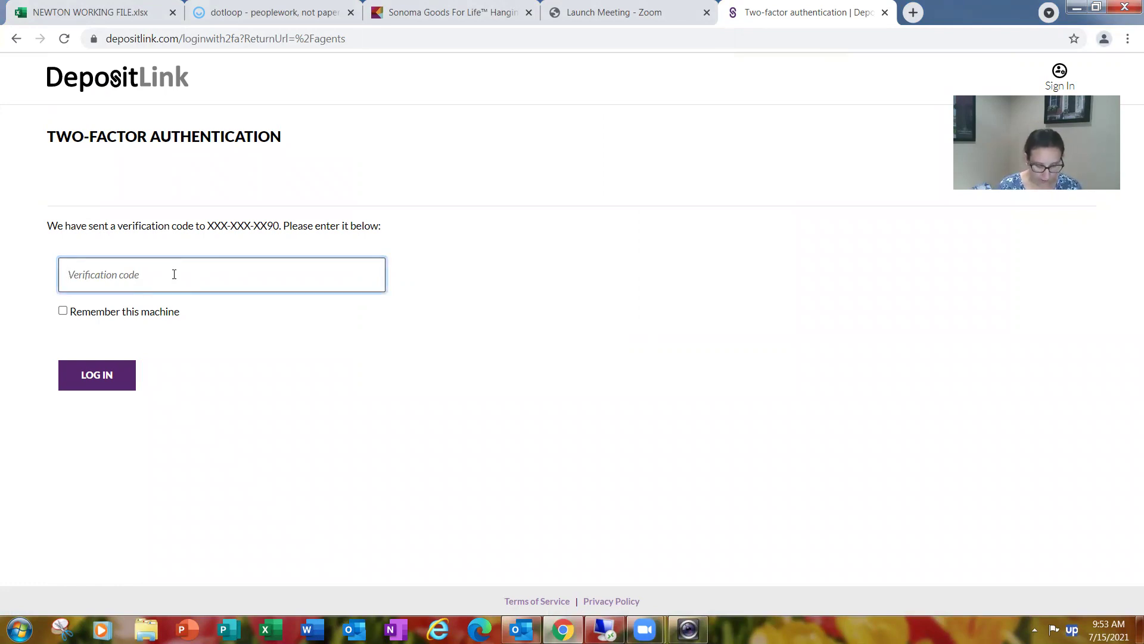
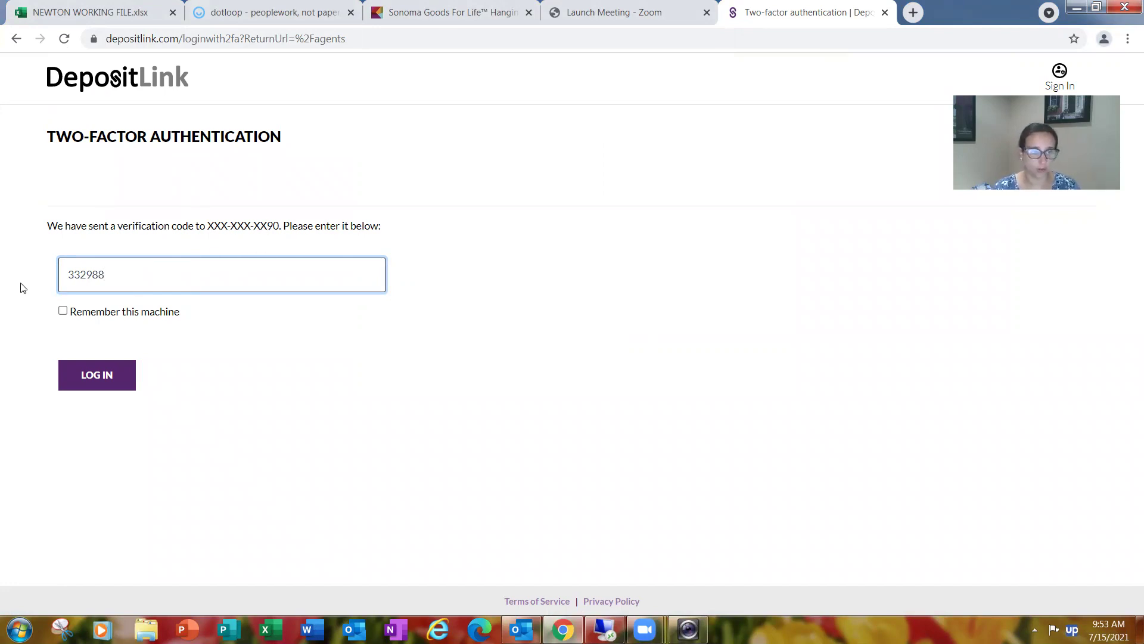
{"action": "left_click", "coordinate": [109, 387]}
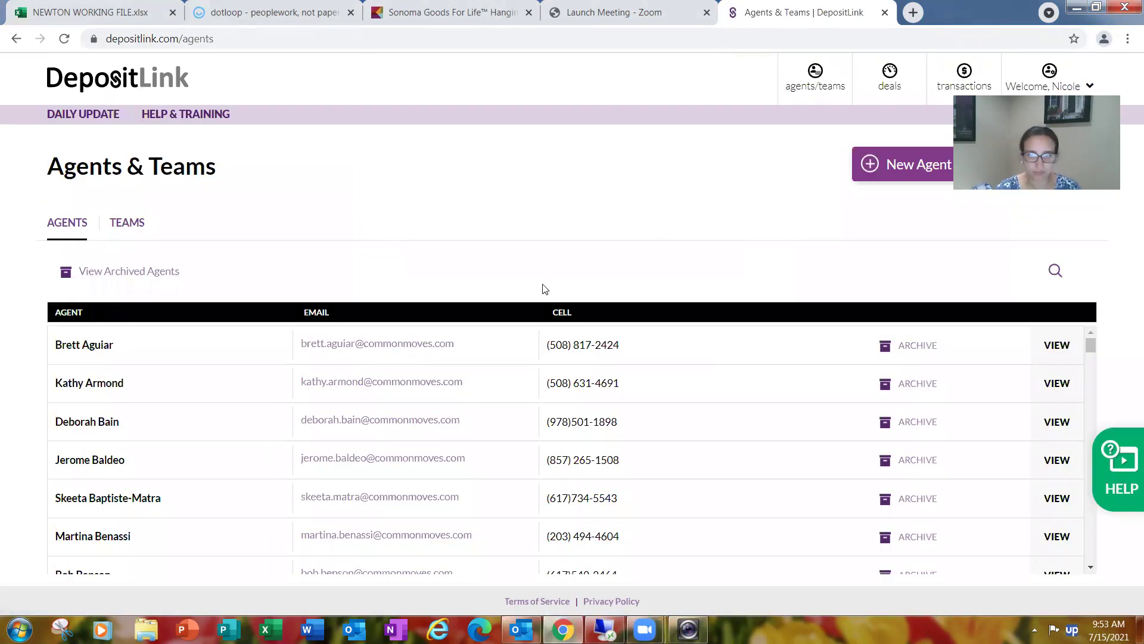
Go to Deals and start a new Sale deal
{"action": "left_click", "coordinate": [892, 87]}
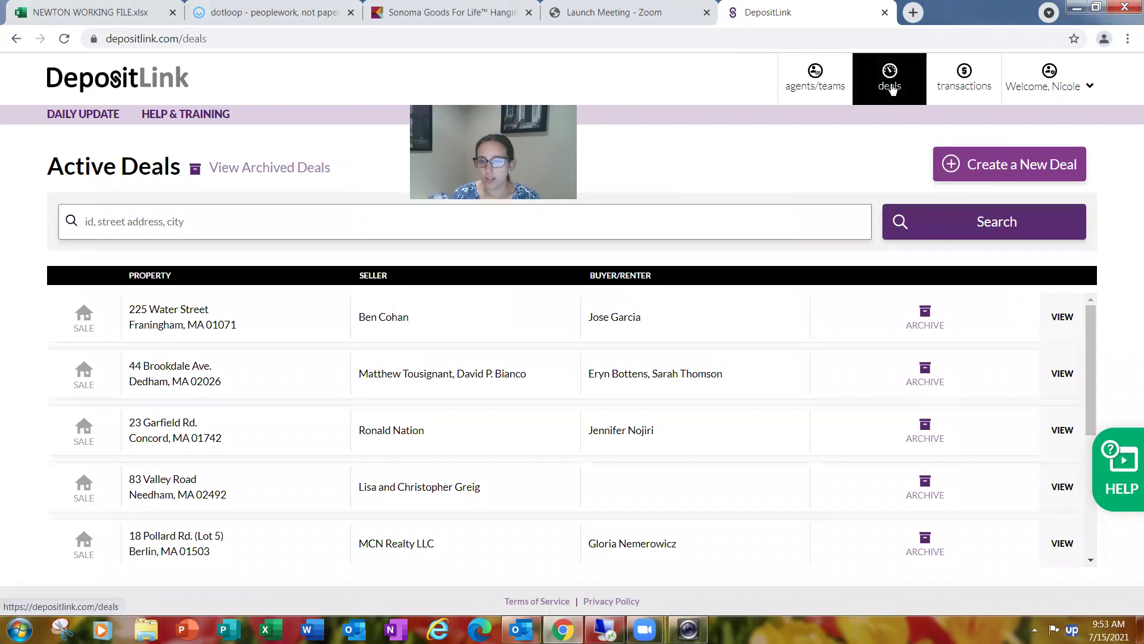
{"action": "left_click", "coordinate": [1044, 169]}
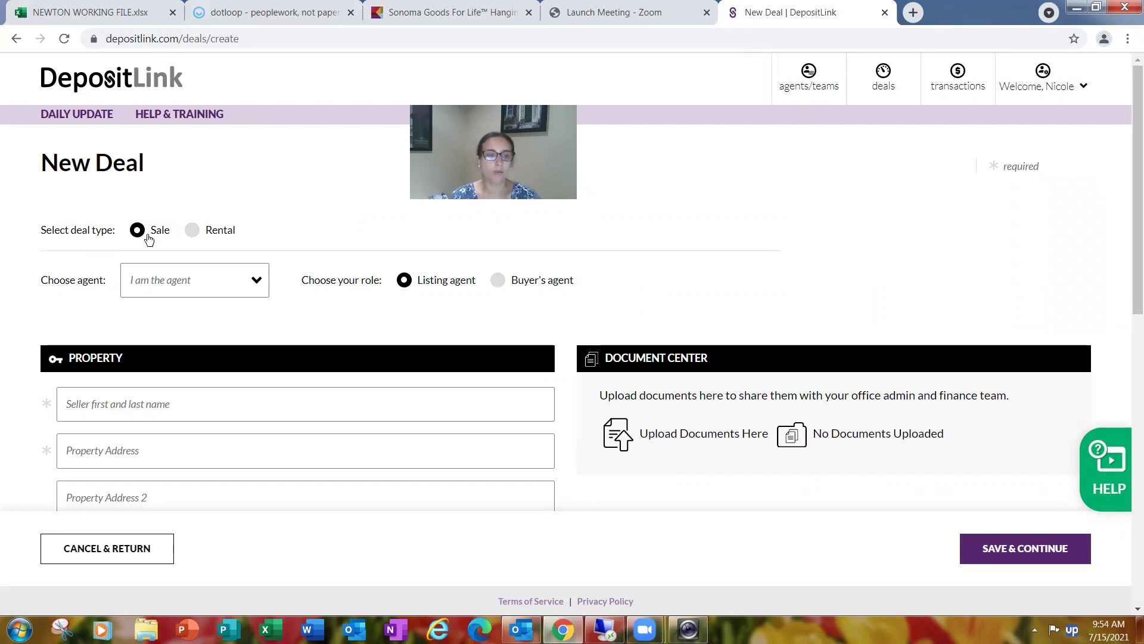
{"action": "scroll", "coordinate": [171, 251], "scroll_direction": "down", "scroll_amount": 2}
{"action": "scroll", "coordinate": [115, 242], "scroll_direction": "up", "scroll_amount": 2}
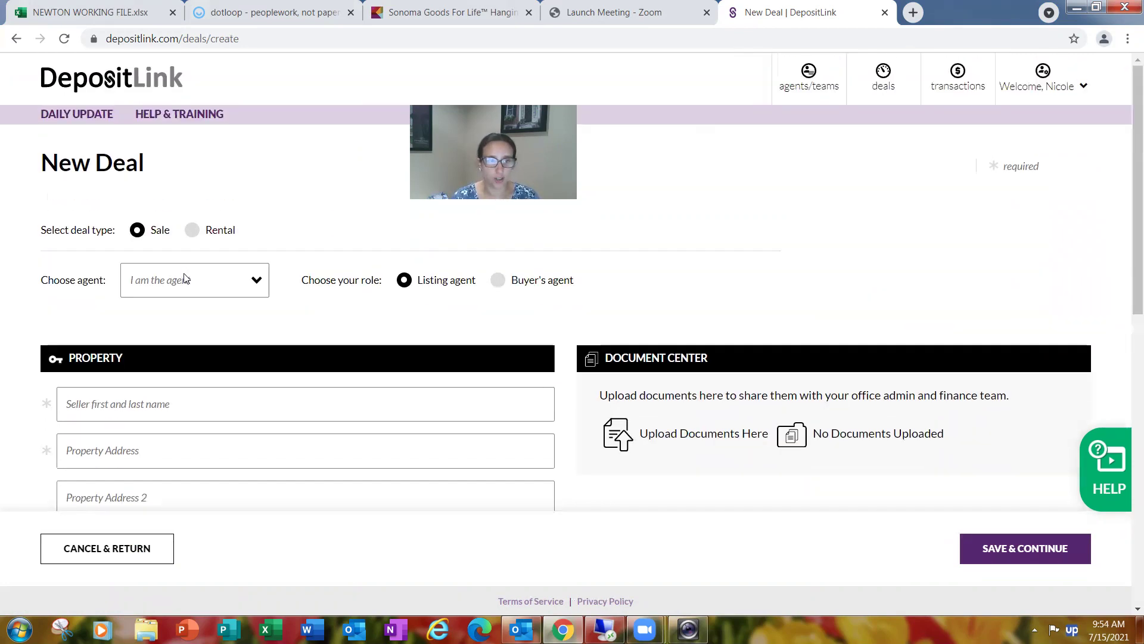
{"action": "left_click", "coordinate": [226, 289]}
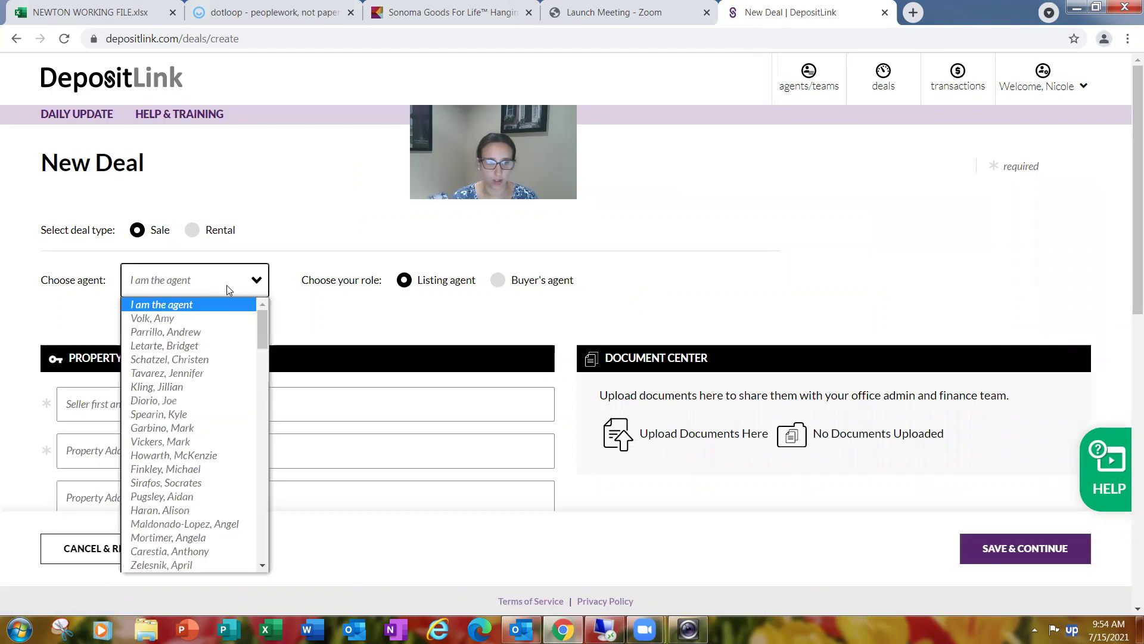
{"action": "left_click", "coordinate": [238, 277]}
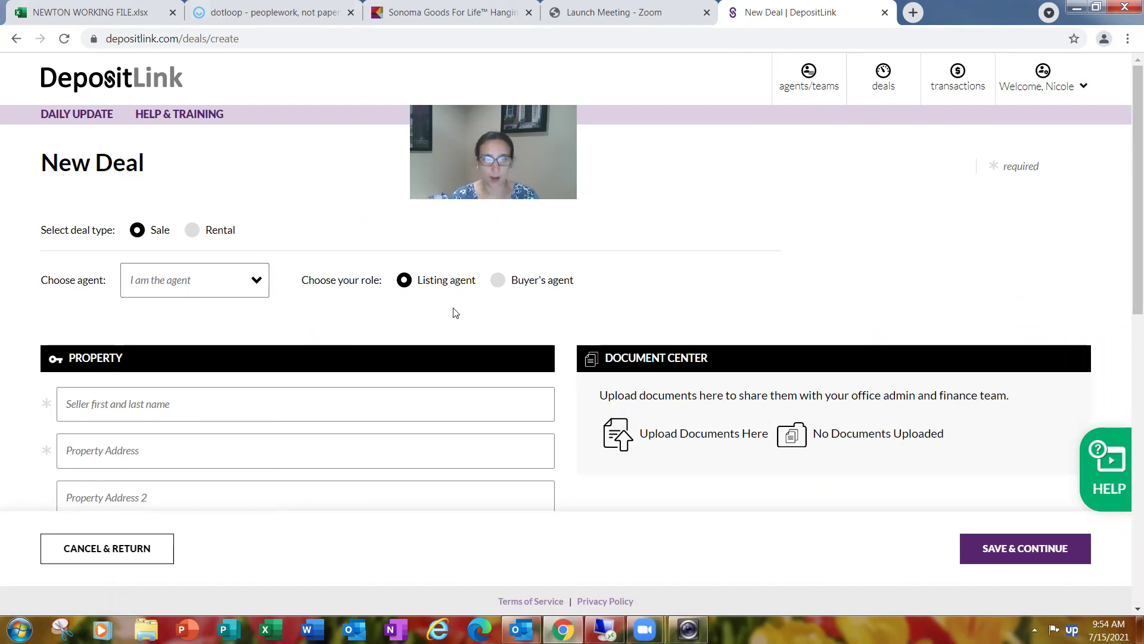
{"action": "scroll", "coordinate": [439, 304], "scroll_direction": "down", "scroll_amount": 1}
{"action": "scroll", "coordinate": [437, 301], "scroll_direction": "up", "scroll_amount": 1}
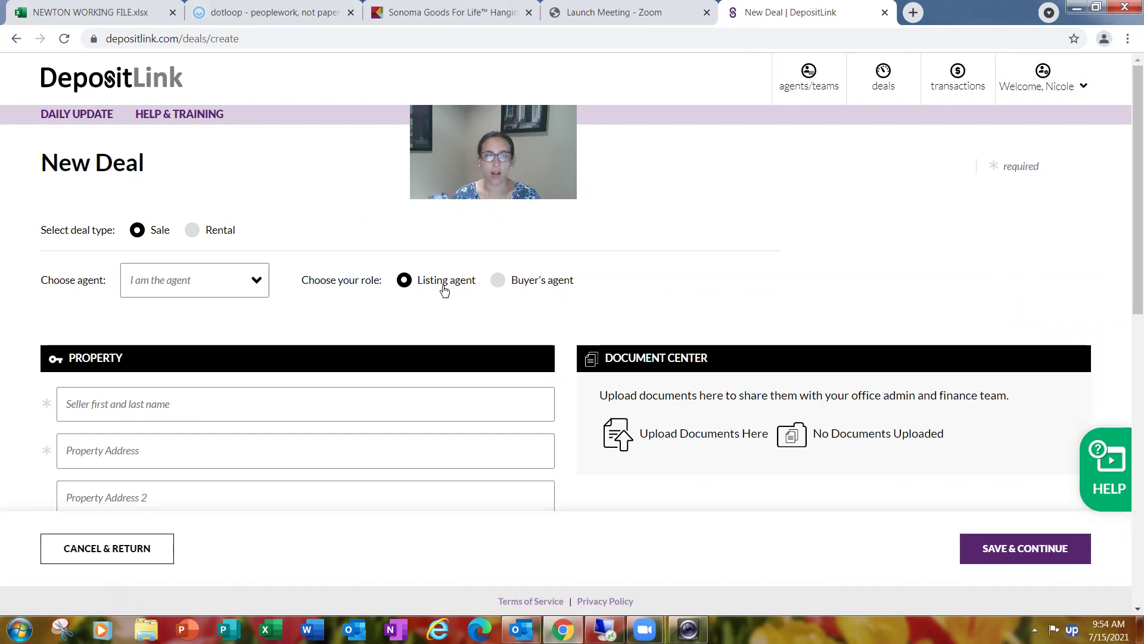
{"action": "left_click", "coordinate": [504, 282]}
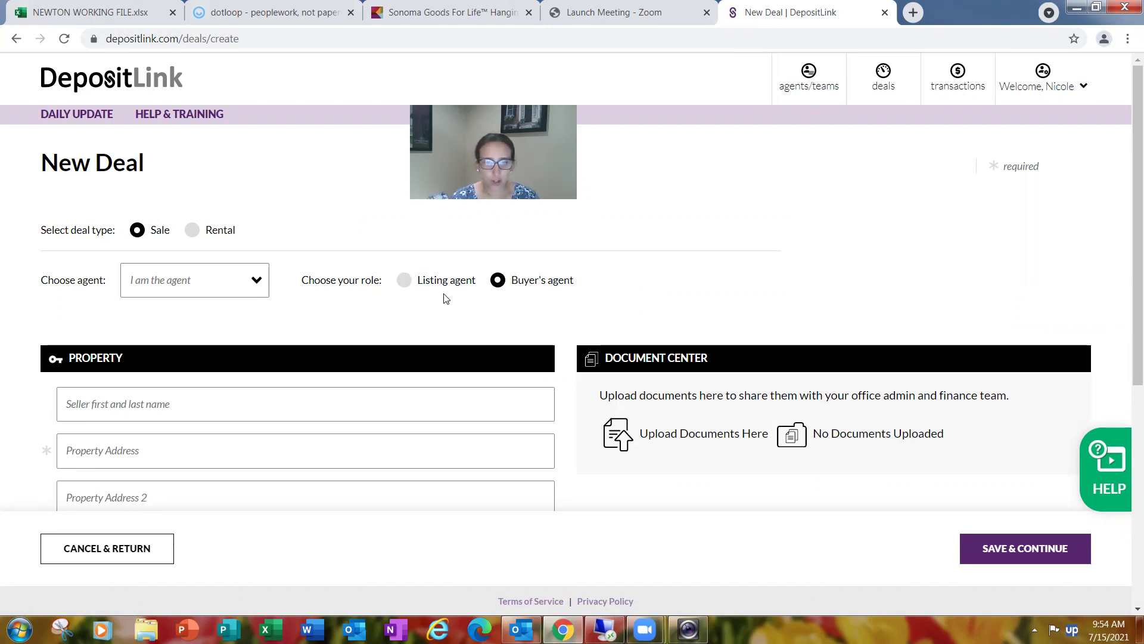
{"action": "left_click", "coordinate": [404, 280]}
{"action": "scroll", "coordinate": [525, 357], "scroll_direction": "down", "scroll_amount": 7}
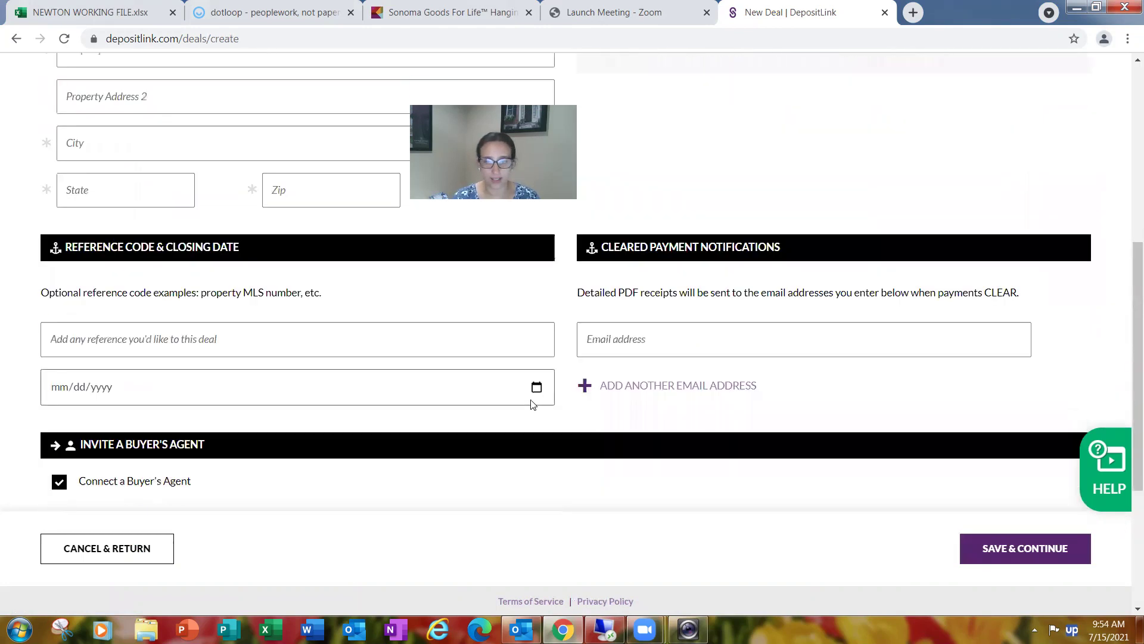
{"action": "scroll", "coordinate": [531, 412], "scroll_direction": "down", "scroll_amount": 2}
{"action": "scroll", "coordinate": [530, 414], "scroll_direction": "up", "scroll_amount": 9}
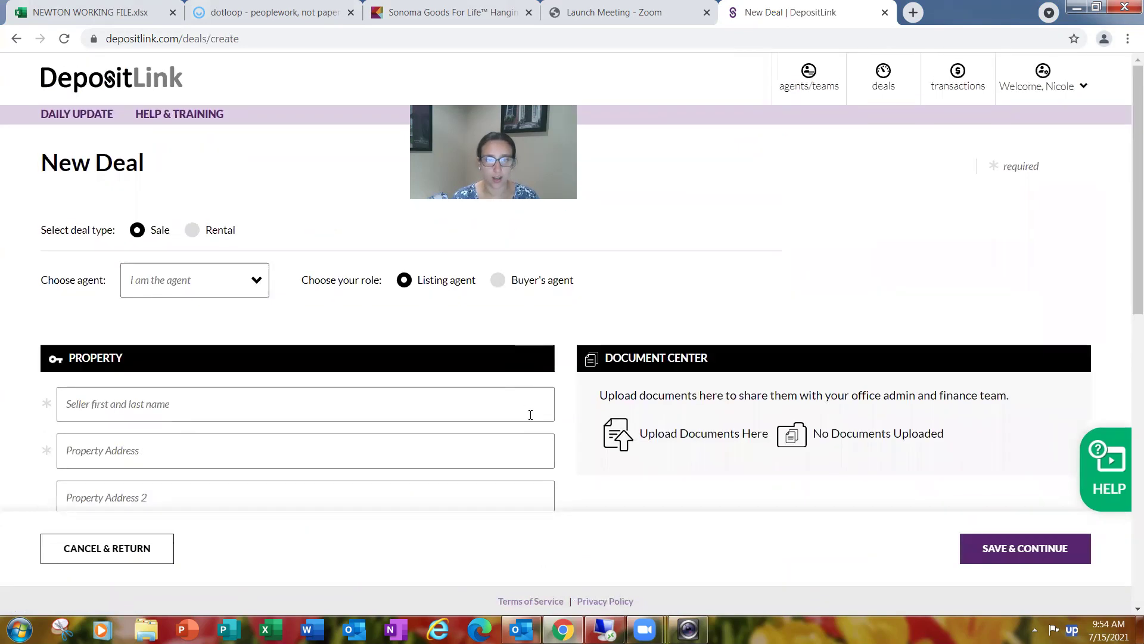
{"action": "scroll", "coordinate": [530, 415], "scroll_direction": "down", "scroll_amount": 10}
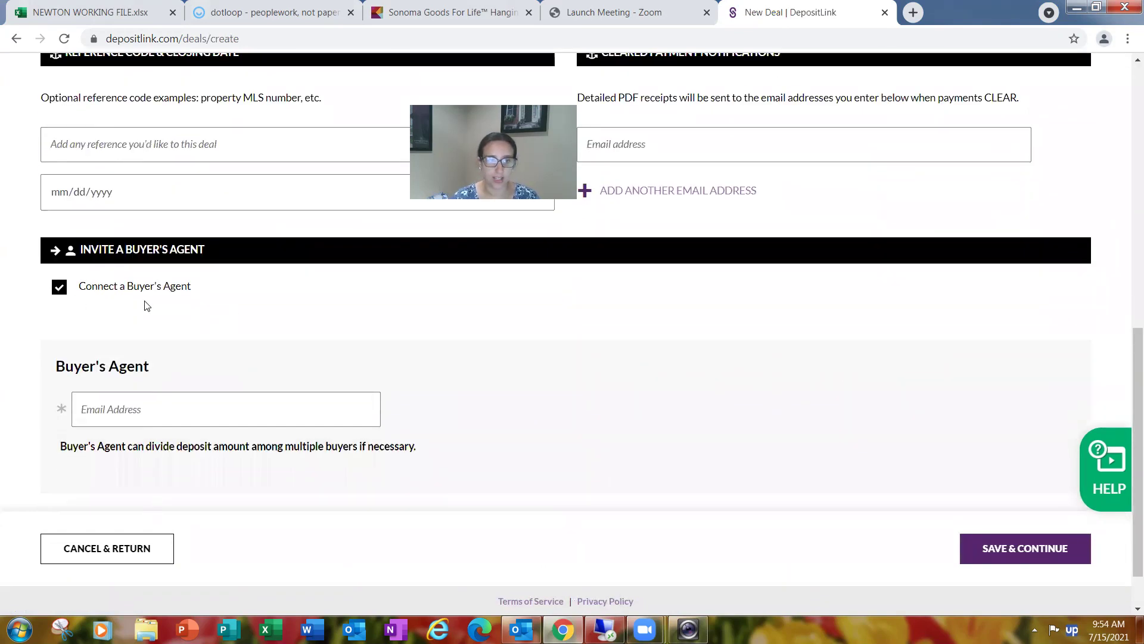
{"action": "scroll", "coordinate": [538, 416], "scroll_direction": "up", "scroll_amount": 10}
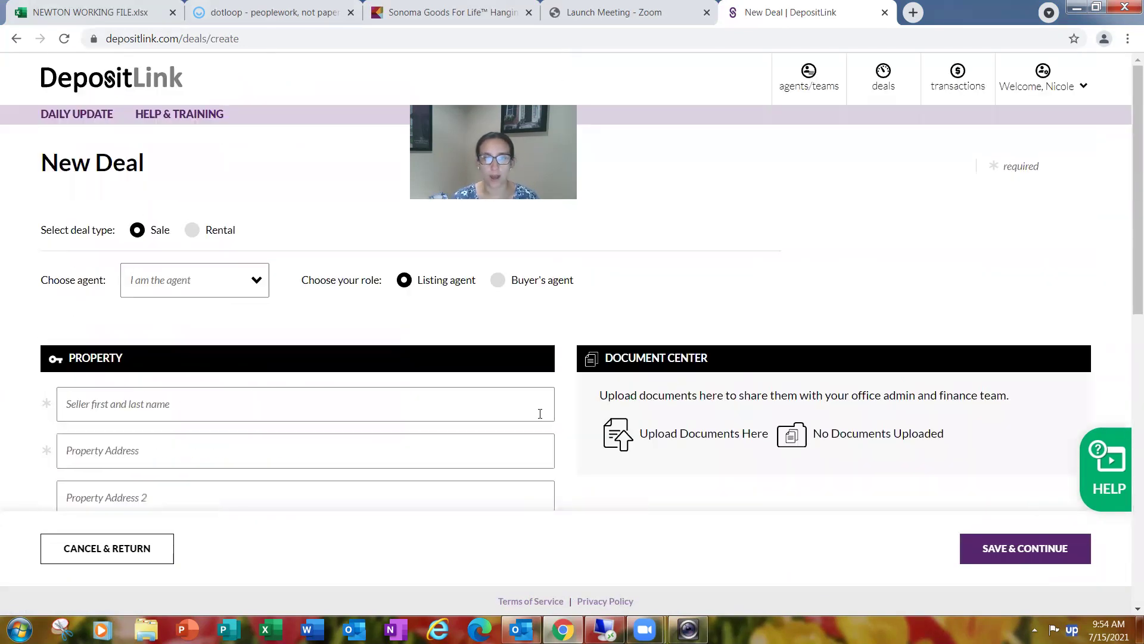
{"action": "left_click", "coordinate": [497, 280]}
{"action": "scroll", "coordinate": [485, 394], "scroll_direction": "down", "scroll_amount": 4}
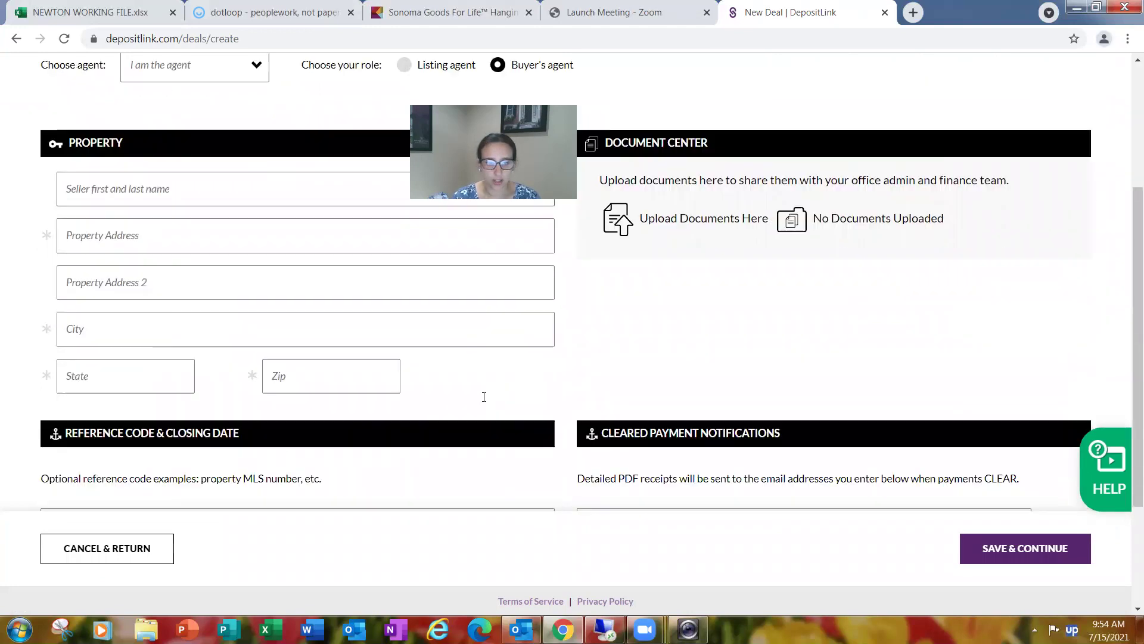
{"action": "scroll", "coordinate": [484, 397], "scroll_direction": "down", "scroll_amount": 3}
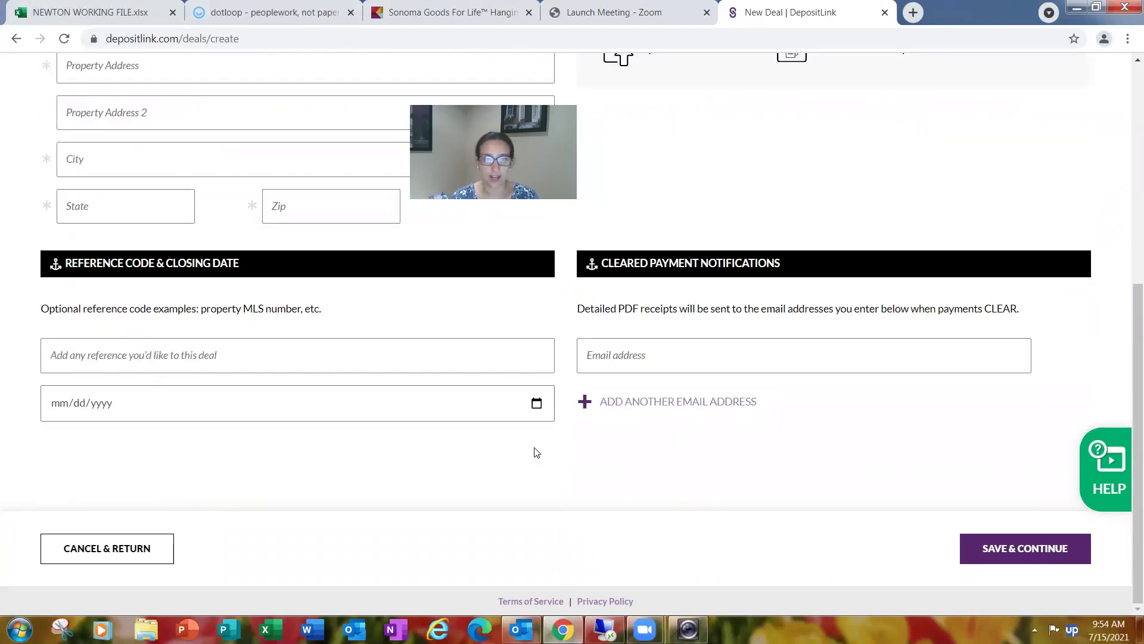
{"action": "scroll", "coordinate": [530, 465], "scroll_direction": "up", "scroll_amount": 7}
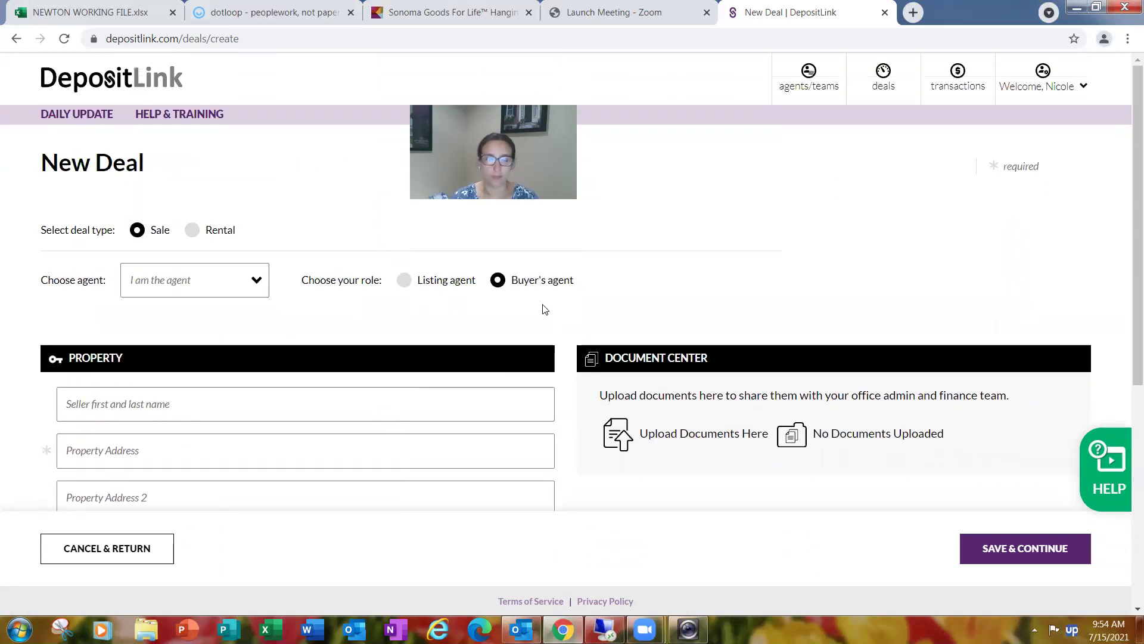
{"action": "left_click", "coordinate": [404, 280]}
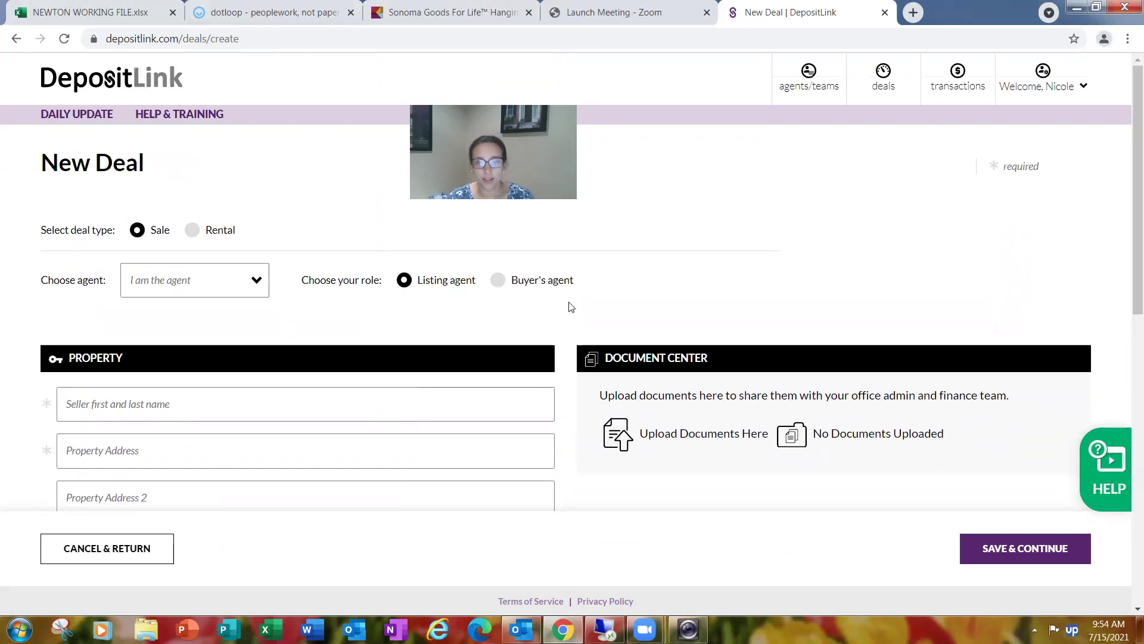
{"action": "scroll", "coordinate": [477, 404], "scroll_direction": "down", "scroll_amount": 1}
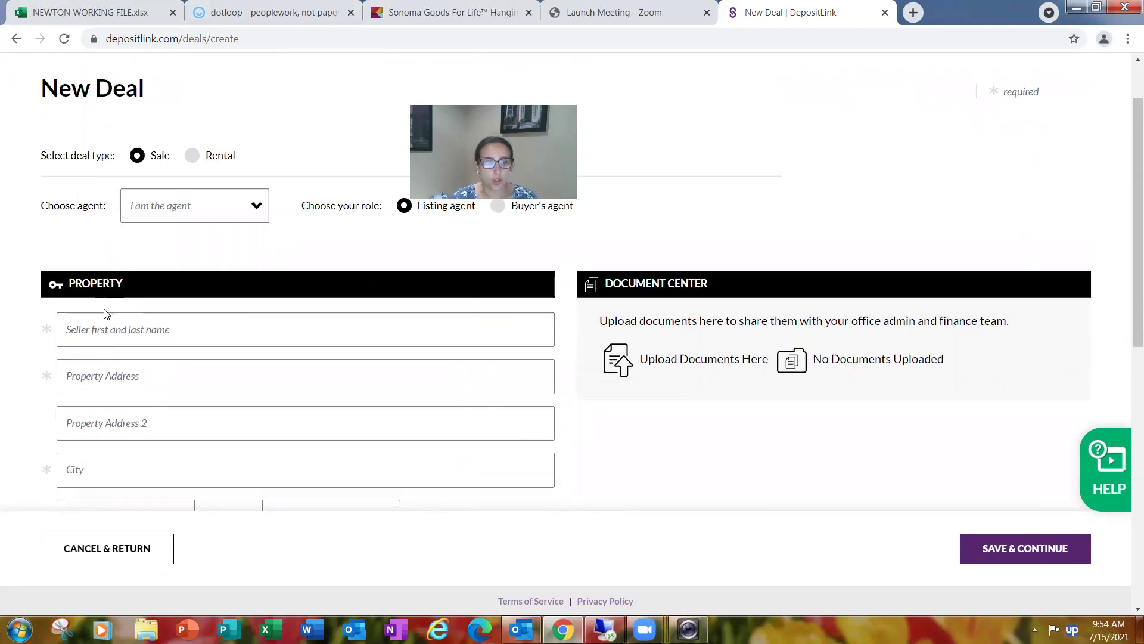
Enter the seller's full name, fixing the typo at its end
{"action": "left_click", "coordinate": [211, 329]}
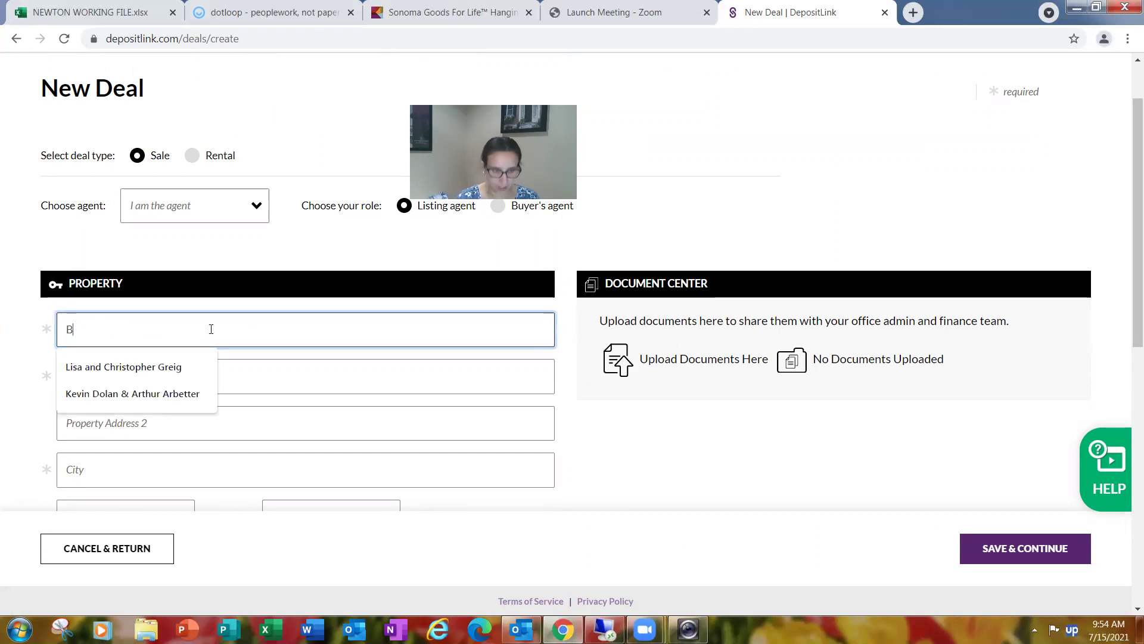
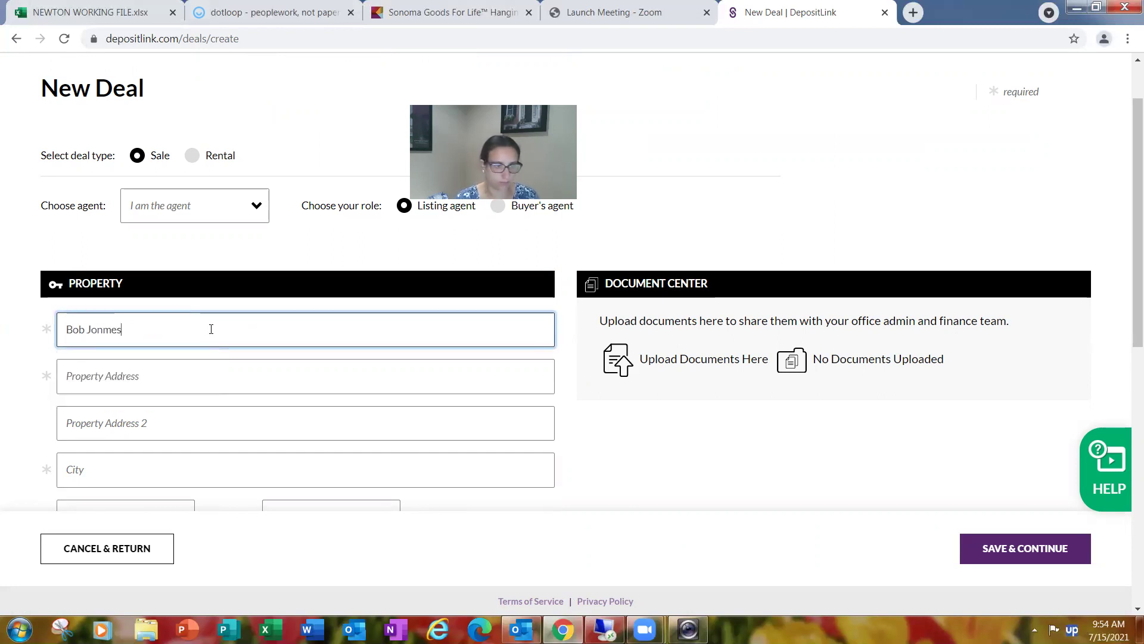
Enter the property's street address, using the abbreviation 'St' and dismissing autofill suggestions
{"action": "left_click", "coordinate": [139, 374]}
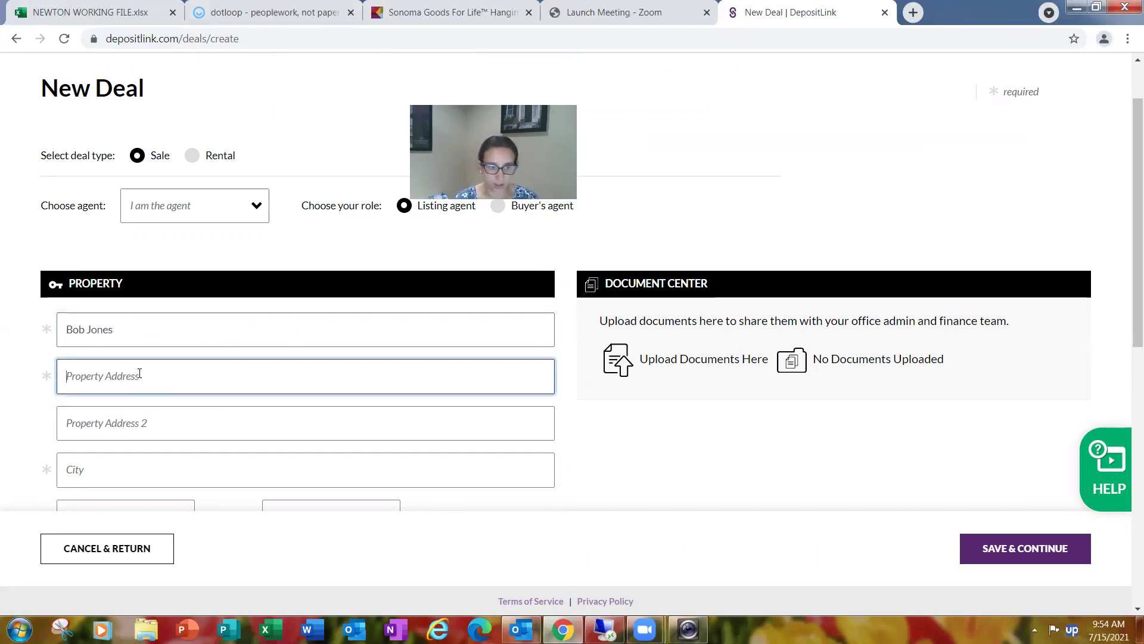
{"action": "type", "text": "123 Main "}
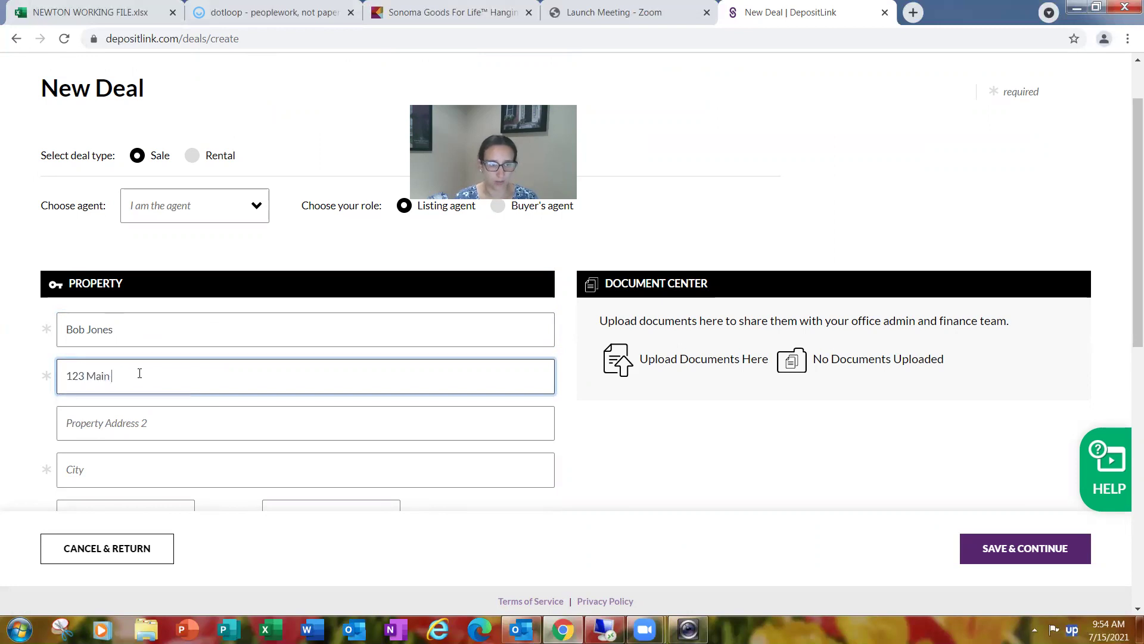
{"action": "type", "text": "St Apt"}
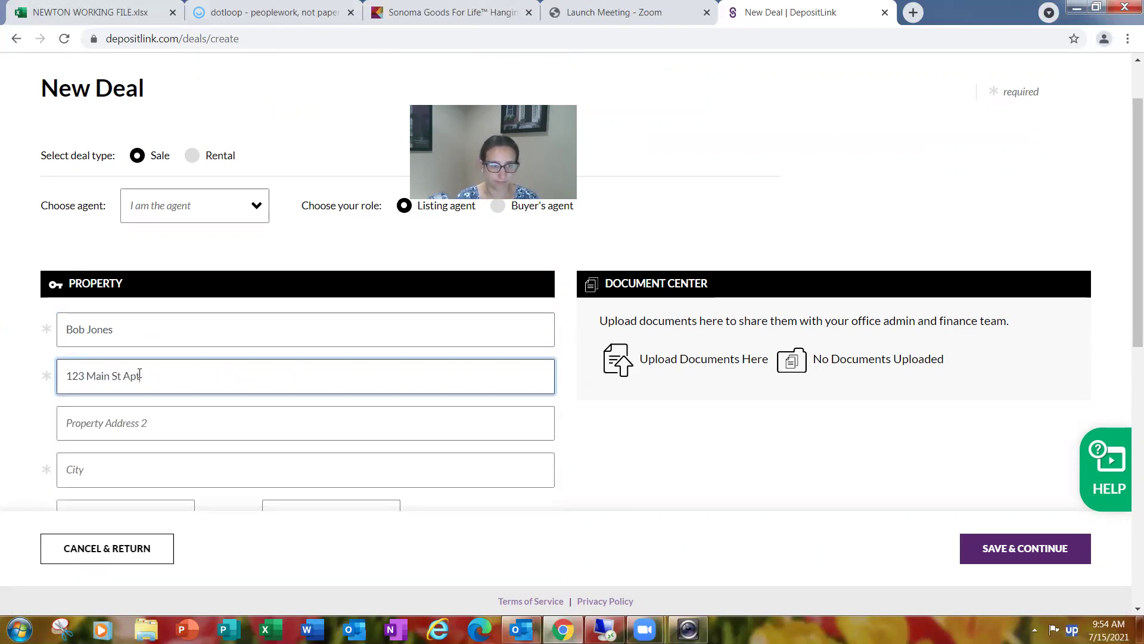
{"action": "double_click", "coordinate": [126, 368]}
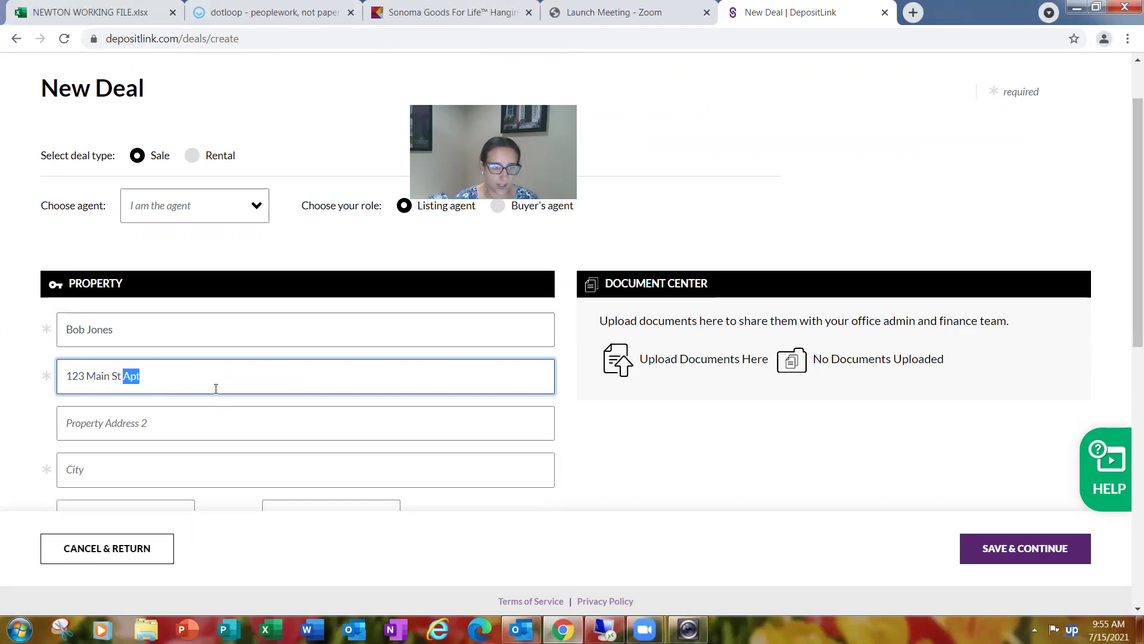
{"action": "key", "text": "BackSpace"}
{"action": "type", "text": "treet"}
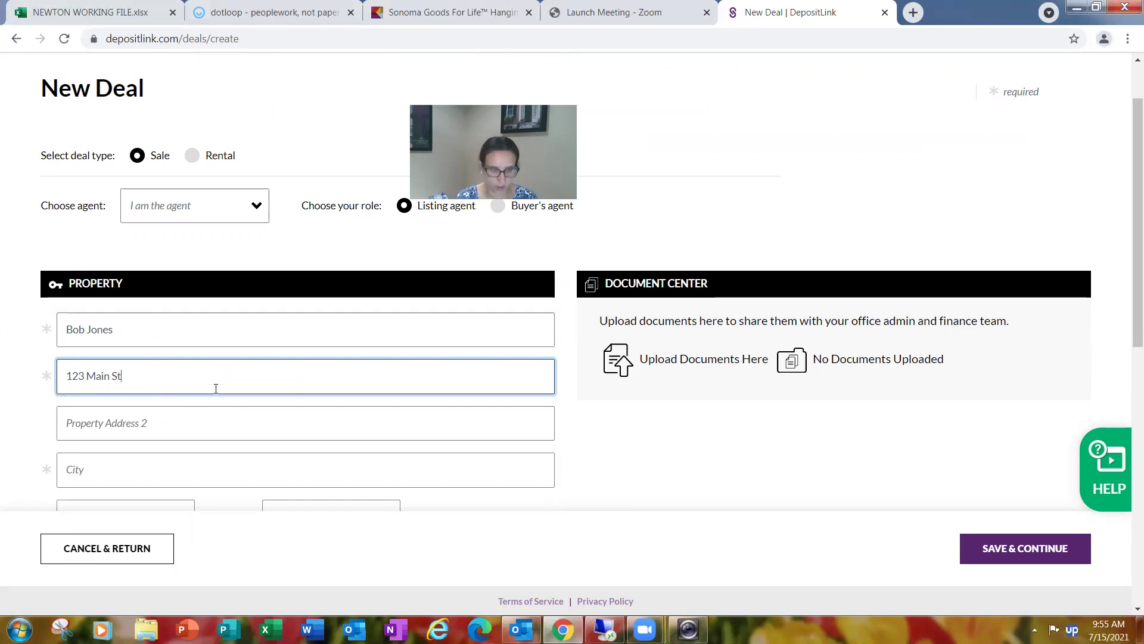
{"action": "left_click", "coordinate": [204, 386]}
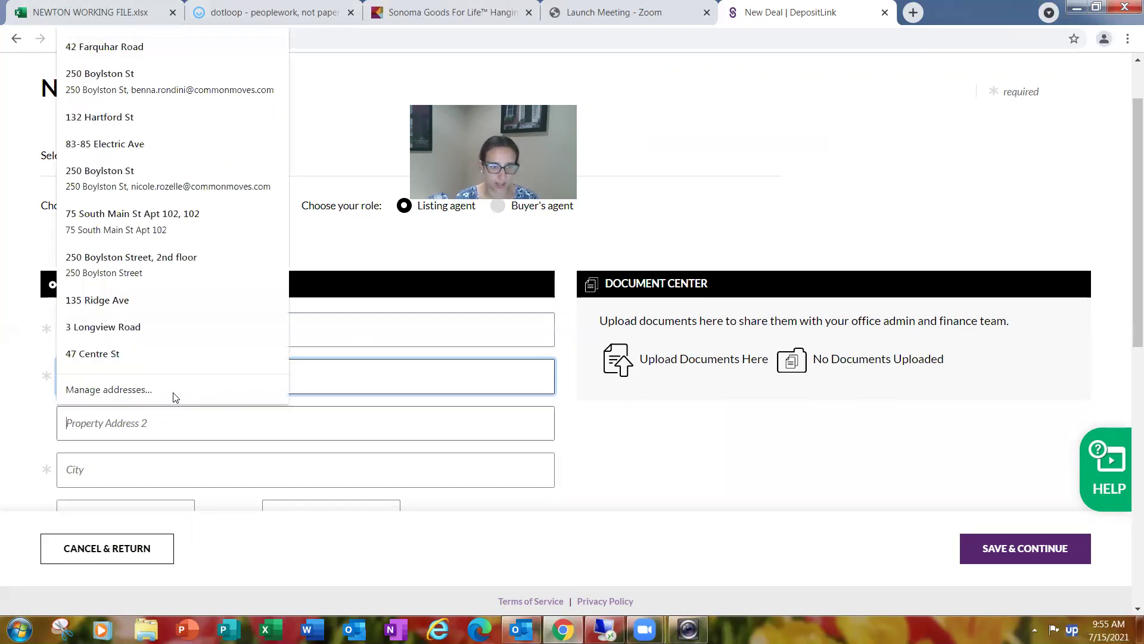
{"action": "left_click", "coordinate": [332, 373]}
{"action": "double_click", "coordinate": [189, 376]}
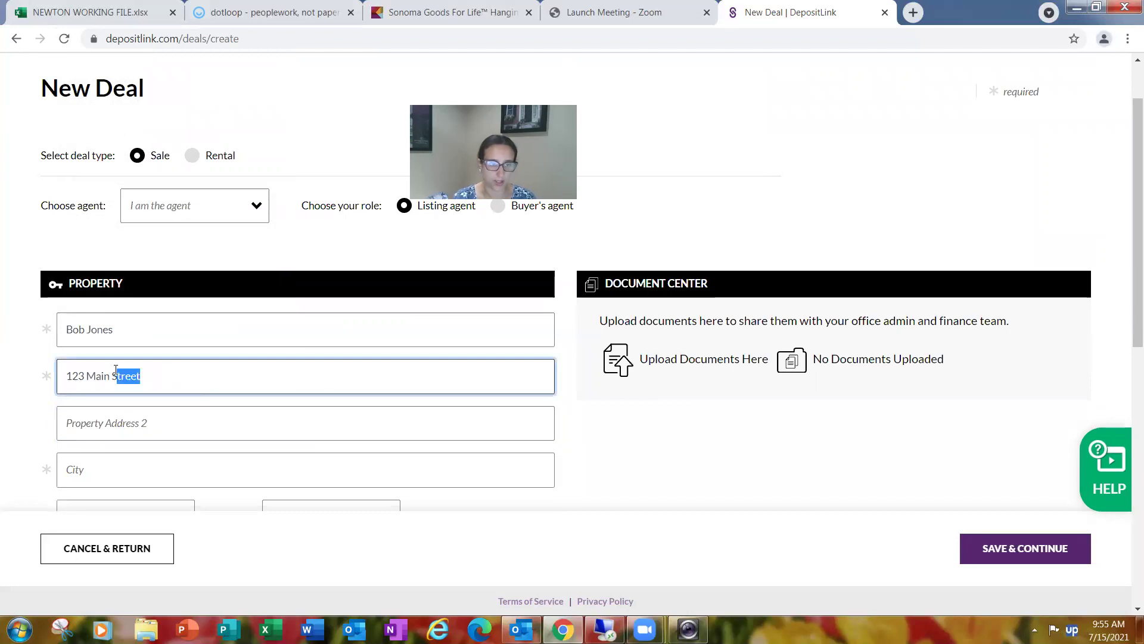
{"action": "key", "text": "BackSpace"}
{"action": "type", "text": "St"}
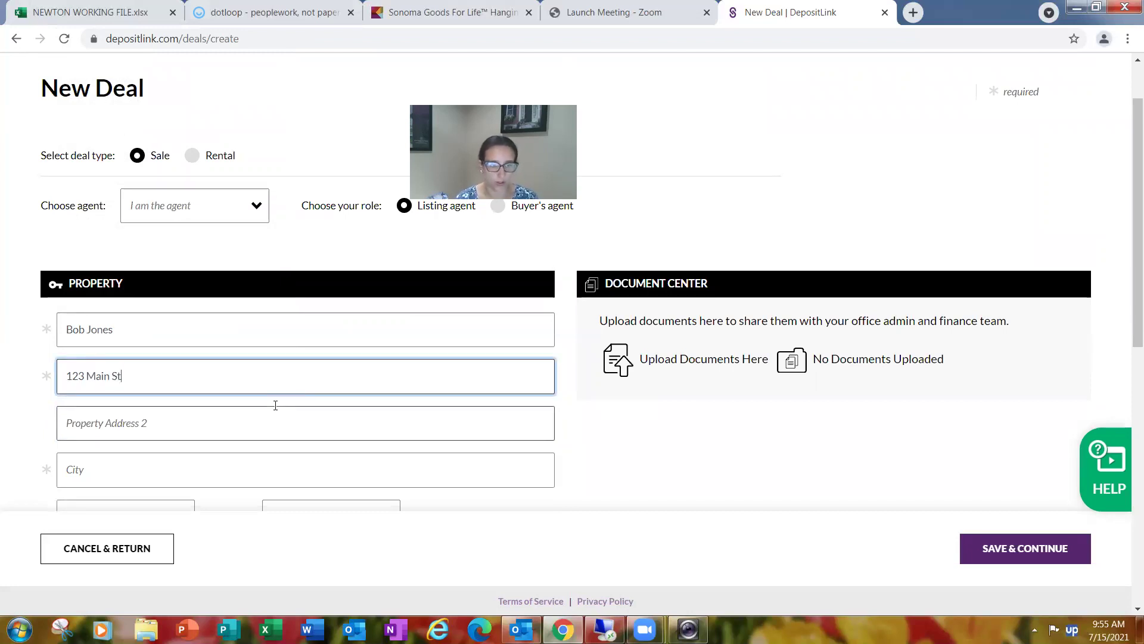
{"action": "scroll", "coordinate": [143, 389], "scroll_direction": "down", "scroll_amount": 1}
Fill in the property's city, state and zip code, dismissing the zip suggestions
{"action": "left_click", "coordinate": [143, 388]}
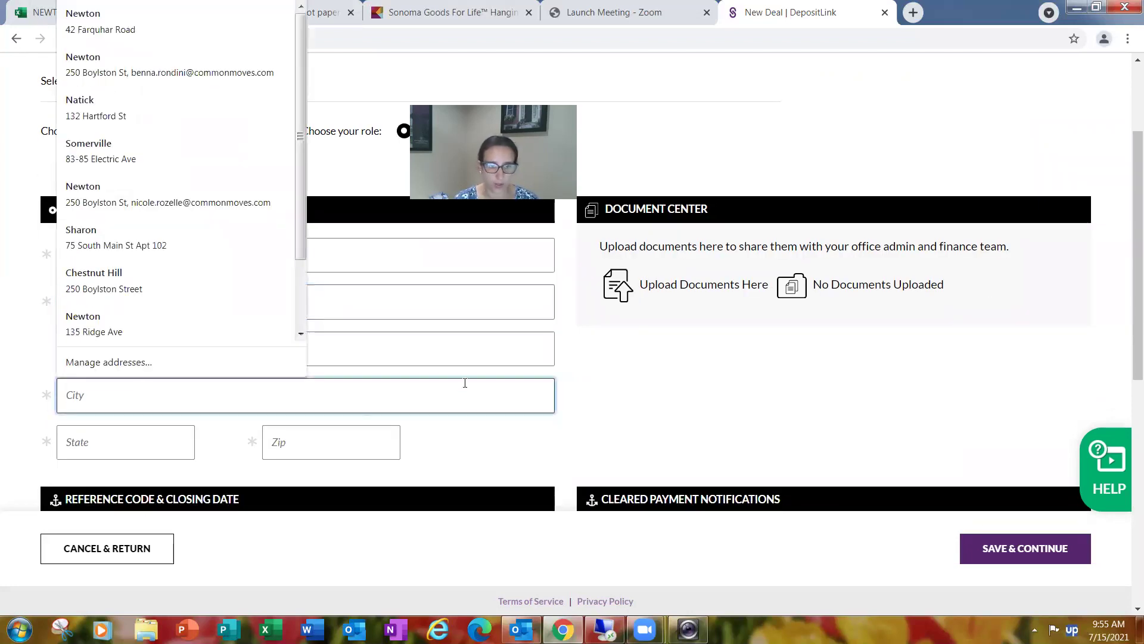
{"action": "type", "text": "Newton"}
{"action": "key", "text": "Tab"}
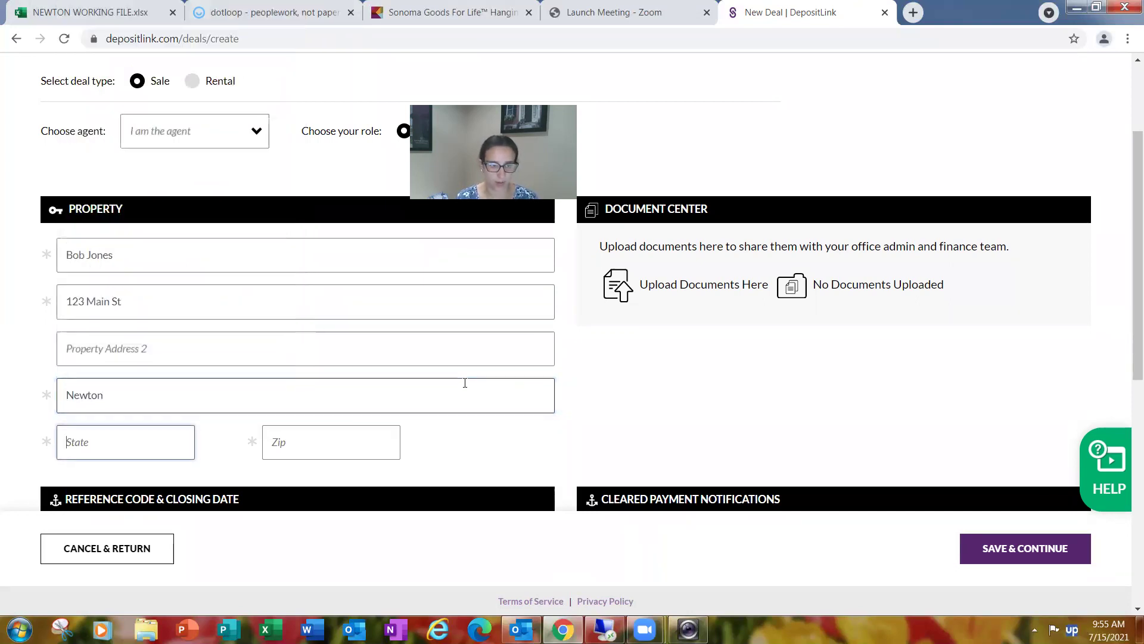
{"action": "type", "text": "MA"}
{"action": "key", "text": "Tab"}
{"action": "type", "text": "02467"}
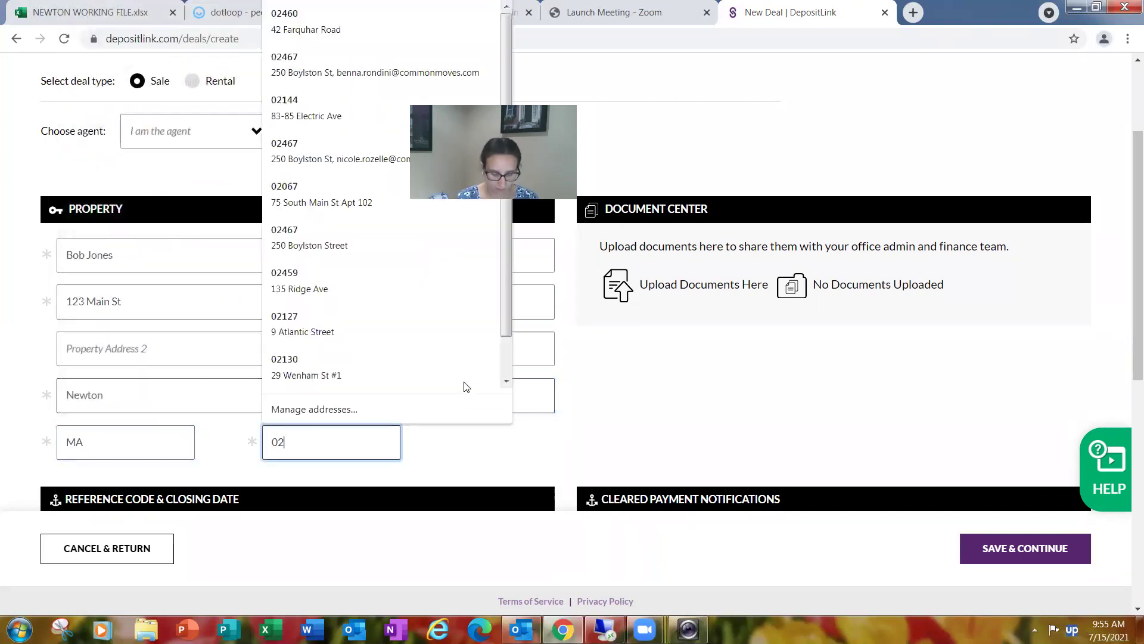
{"action": "left_click", "coordinate": [769, 463]}
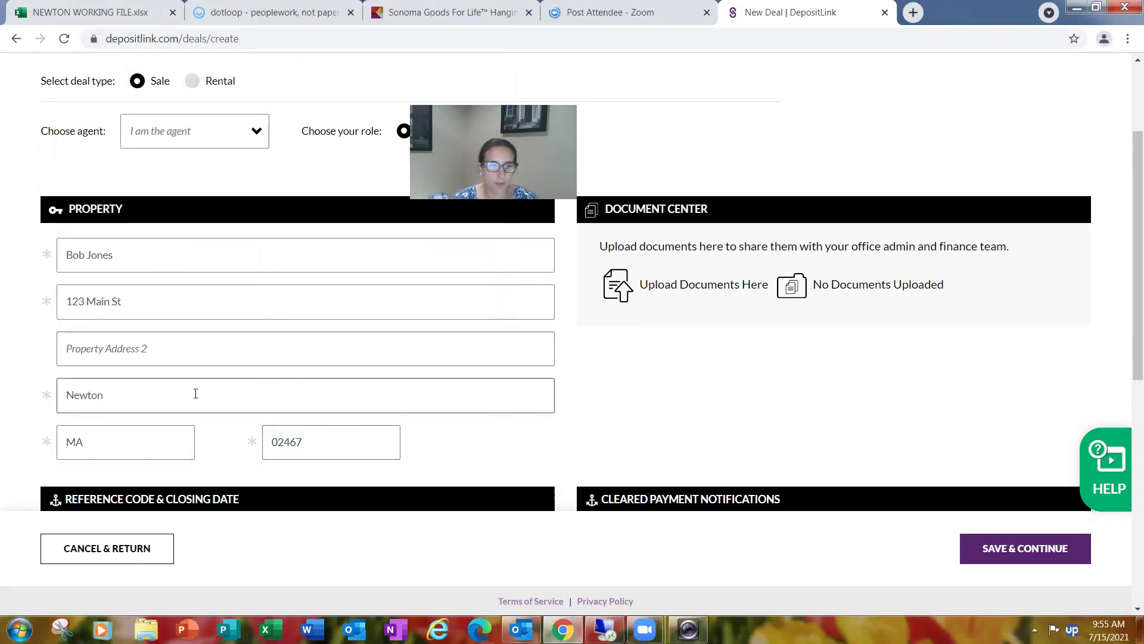
{"action": "scroll", "coordinate": [197, 393], "scroll_direction": "down", "scroll_amount": 3}
{"action": "scroll", "coordinate": [334, 495], "scroll_direction": "down", "scroll_amount": 1}
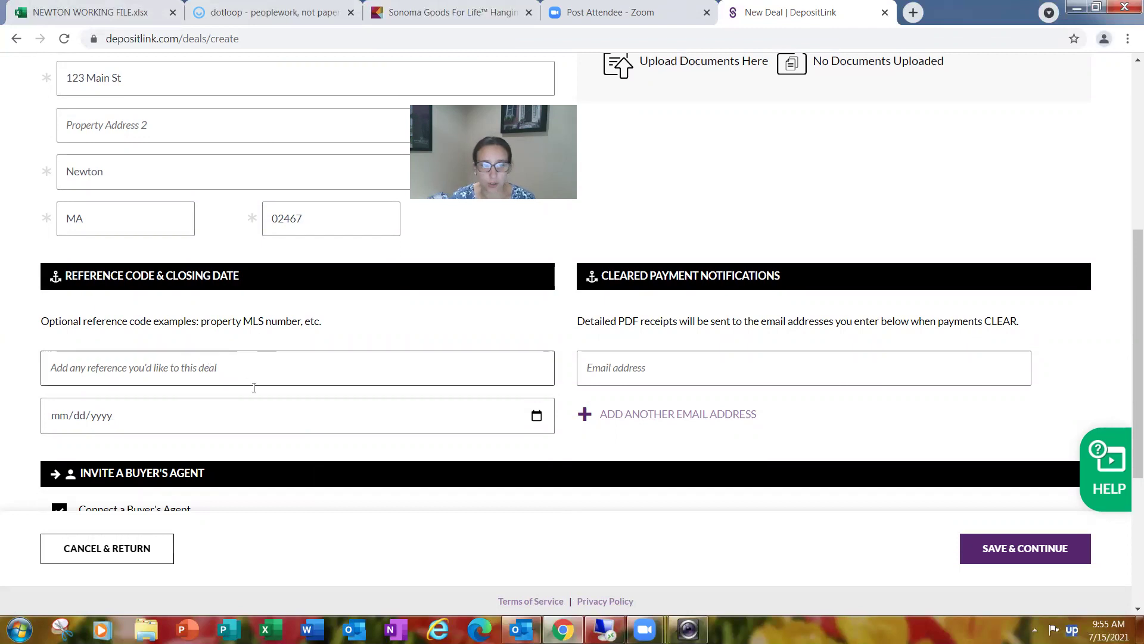
{"action": "scroll", "coordinate": [230, 393], "scroll_direction": "up", "scroll_amount": 3}
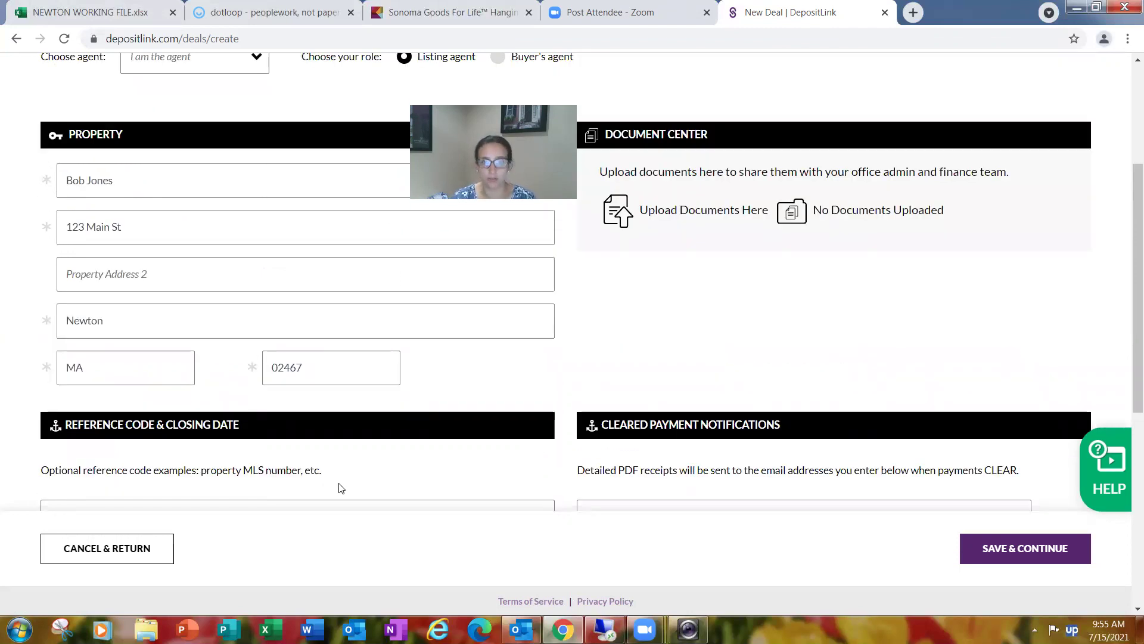
{"action": "scroll", "coordinate": [374, 486], "scroll_direction": "down", "scroll_amount": 3}
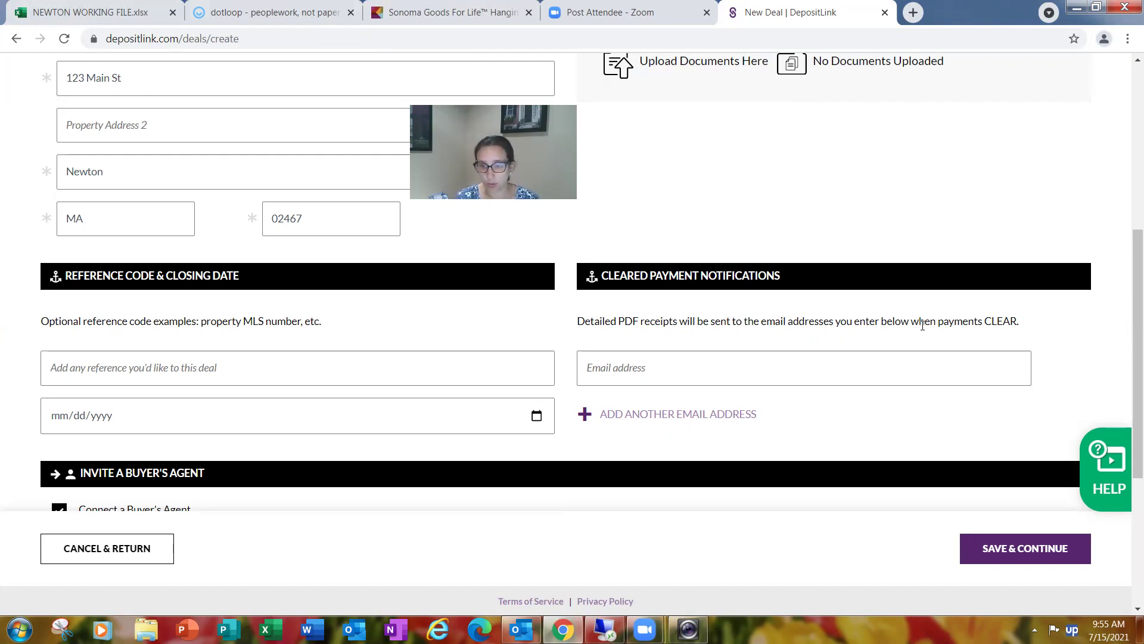
{"action": "left_click", "coordinate": [627, 377]}
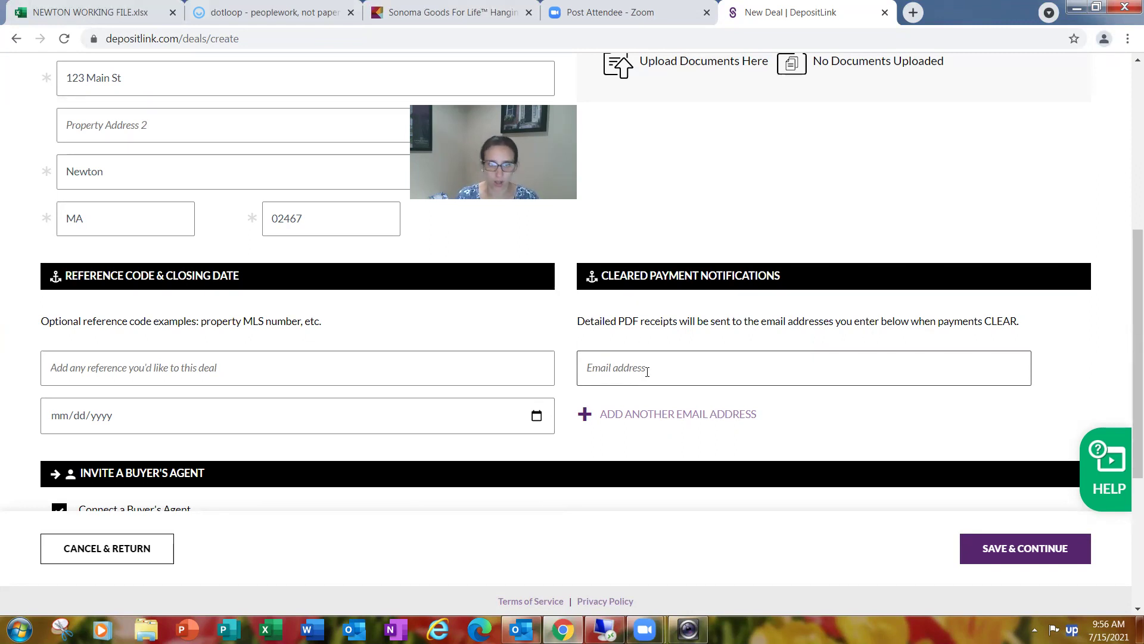
{"action": "scroll", "coordinate": [534, 402], "scroll_direction": "down", "scroll_amount": 1}
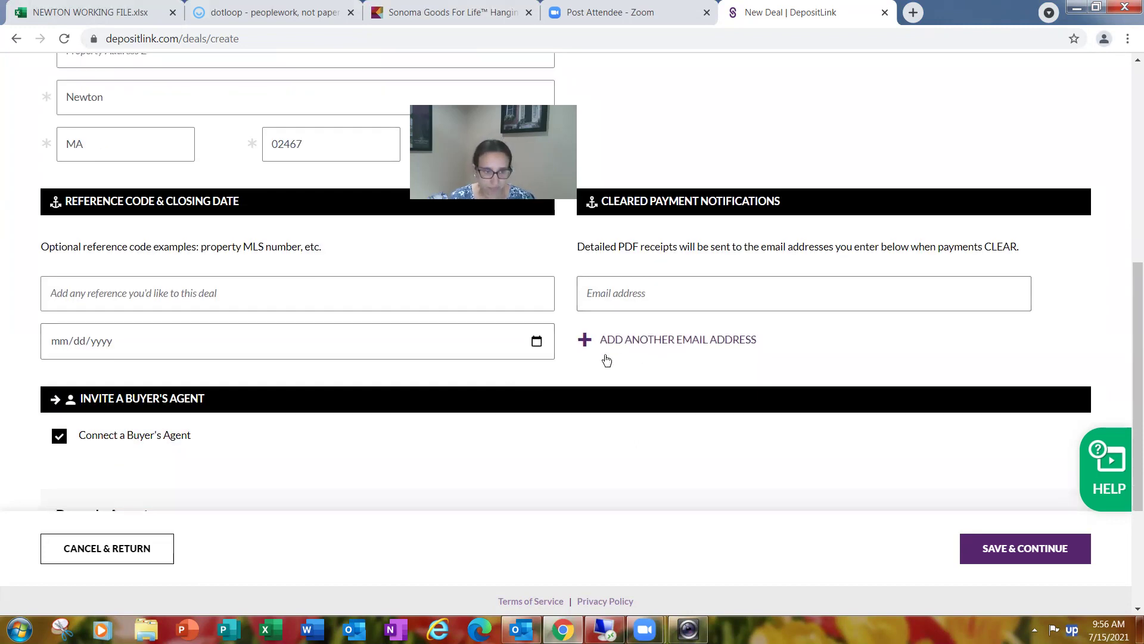
Toggle Connect a Buyer's Agent several times, leaving it on
{"action": "scroll", "coordinate": [604, 360], "scroll_direction": "down", "scroll_amount": 1}
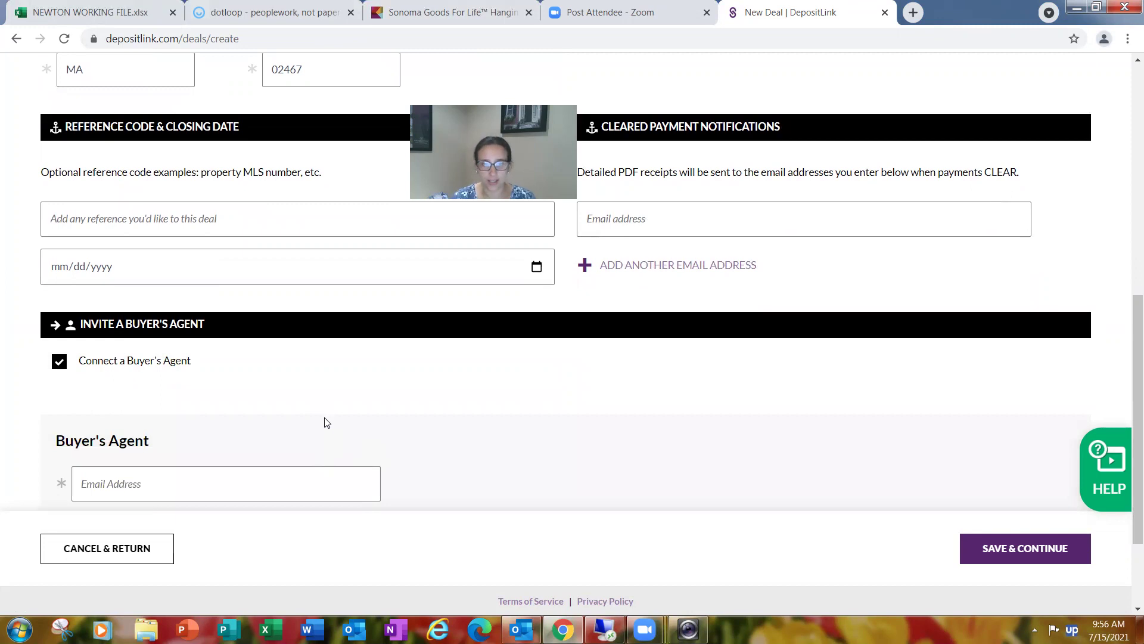
{"action": "scroll", "coordinate": [331, 429], "scroll_direction": "down", "scroll_amount": 1}
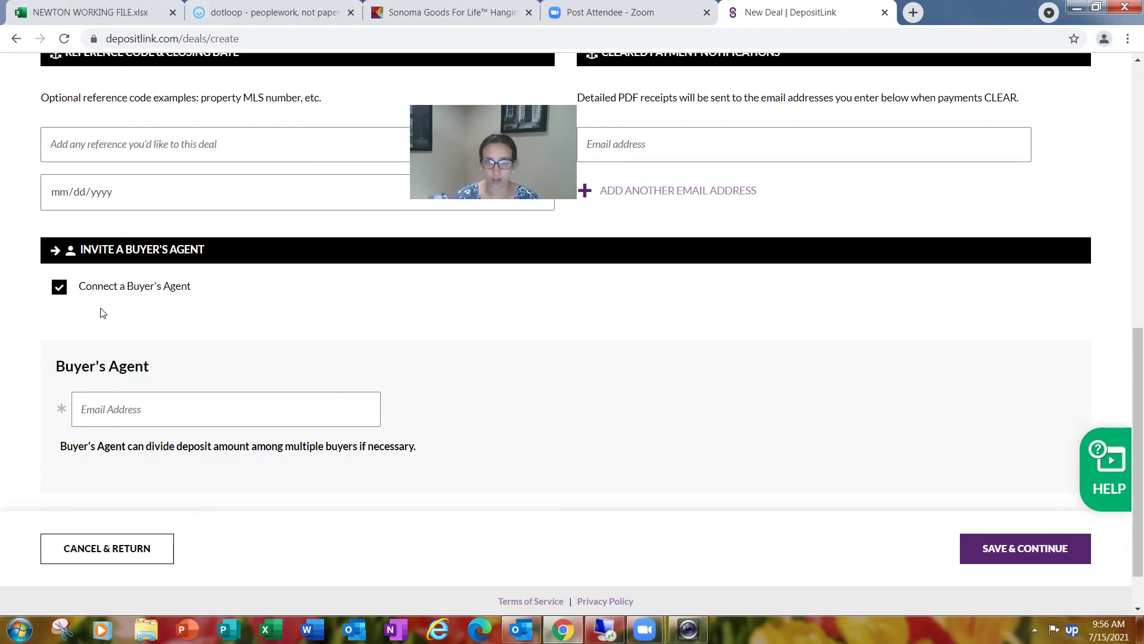
{"action": "left_click", "coordinate": [72, 291]}
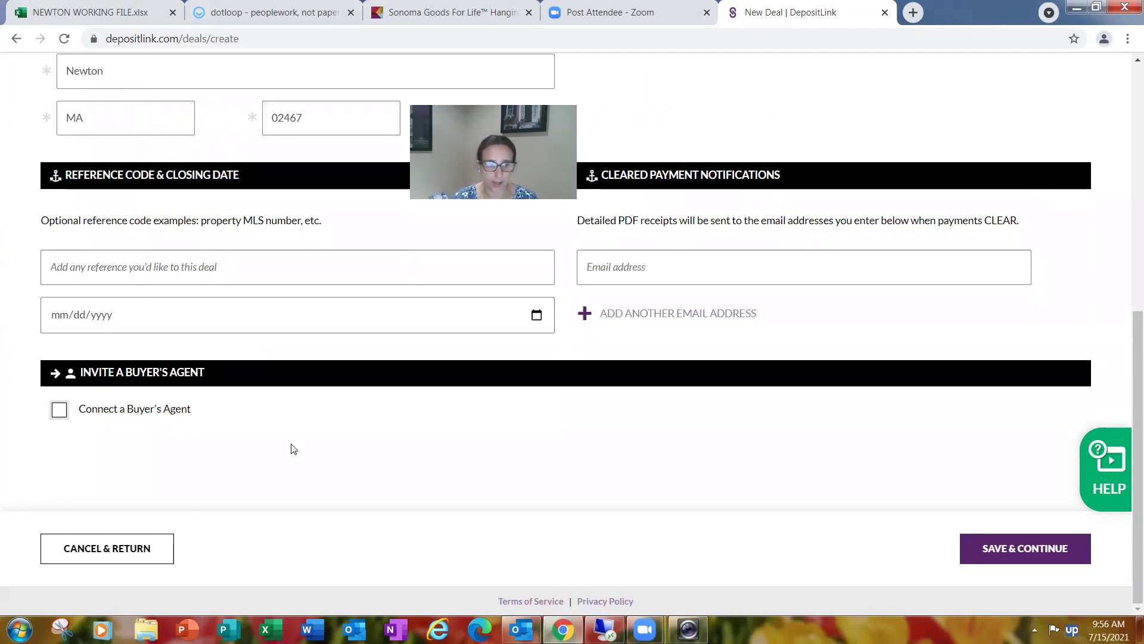
{"action": "left_click", "coordinate": [105, 412]}
{"action": "left_click", "coordinate": [121, 410]}
{"action": "left_click", "coordinate": [60, 415]}
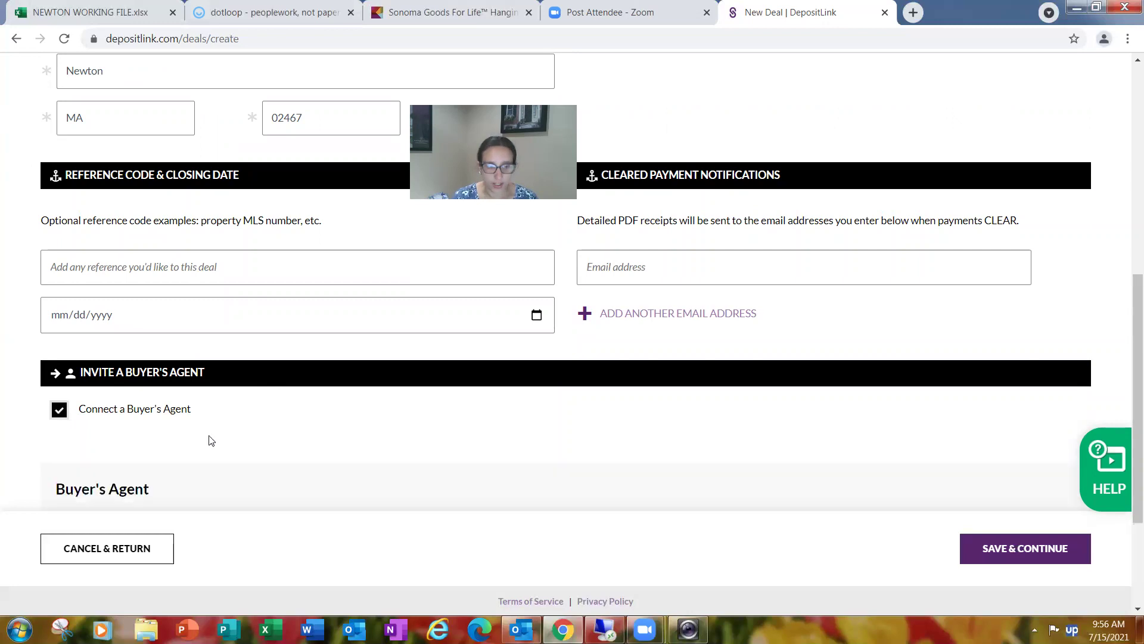
Select the Buyer's Agent email field, then switch the buyer's agent option off and back on
{"action": "scroll", "coordinate": [230, 439], "scroll_direction": "down", "scroll_amount": 3}
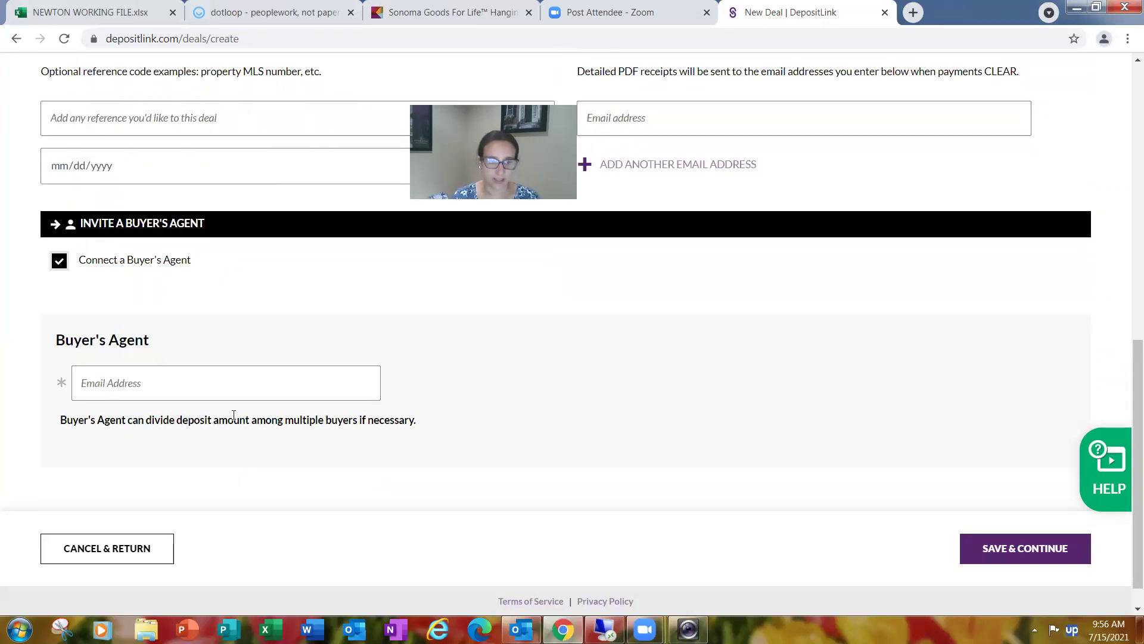
{"action": "left_click", "coordinate": [194, 388]}
{"action": "scroll", "coordinate": [193, 387], "scroll_direction": "down", "scroll_amount": 1}
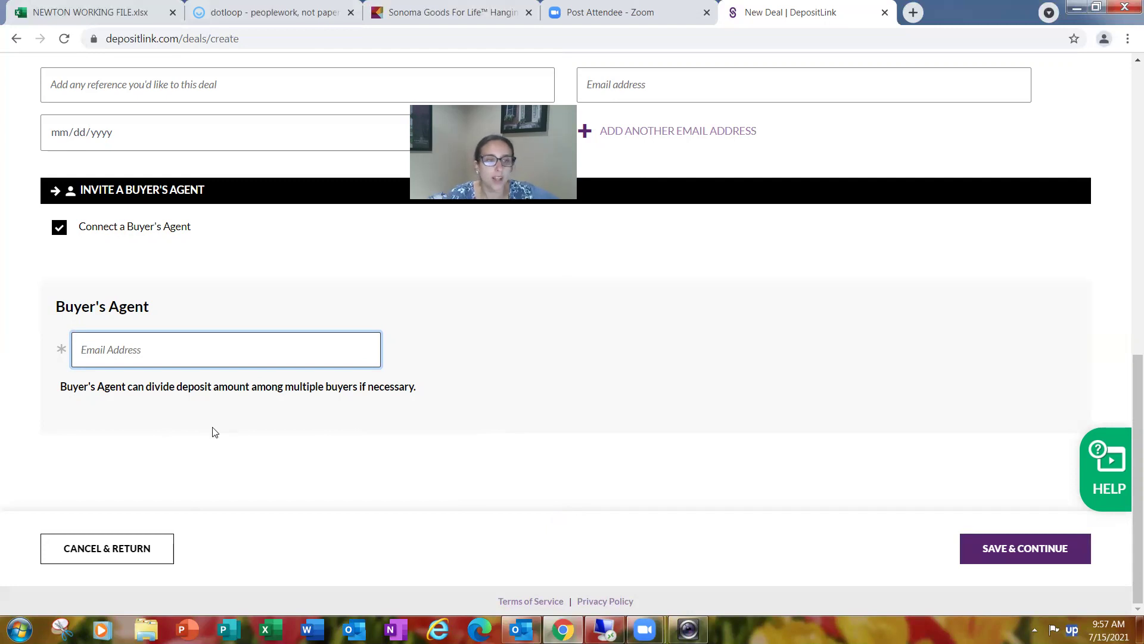
{"action": "scroll", "coordinate": [262, 430], "scroll_direction": "up", "scroll_amount": 1}
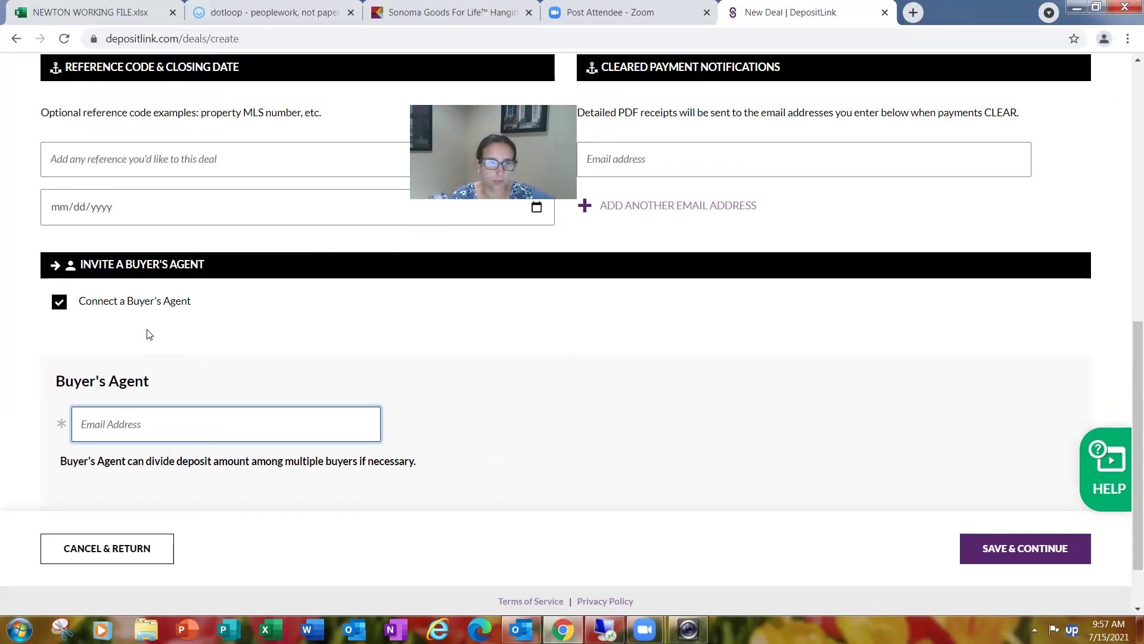
{"action": "scroll", "coordinate": [149, 353], "scroll_direction": "down", "scroll_amount": 1}
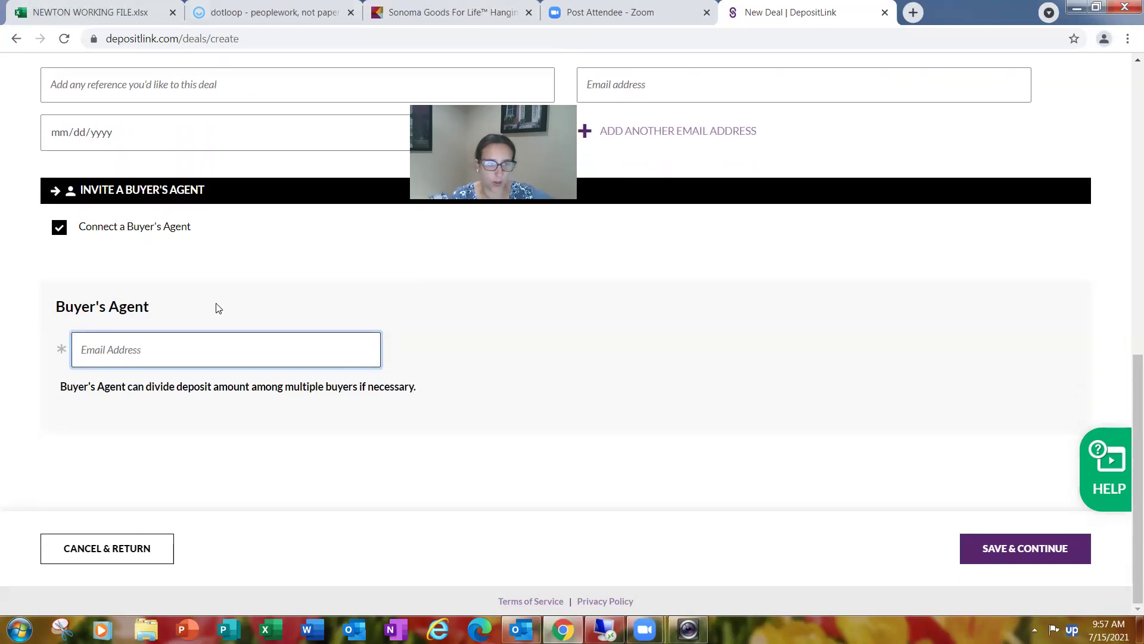
{"action": "left_click", "coordinate": [59, 233]}
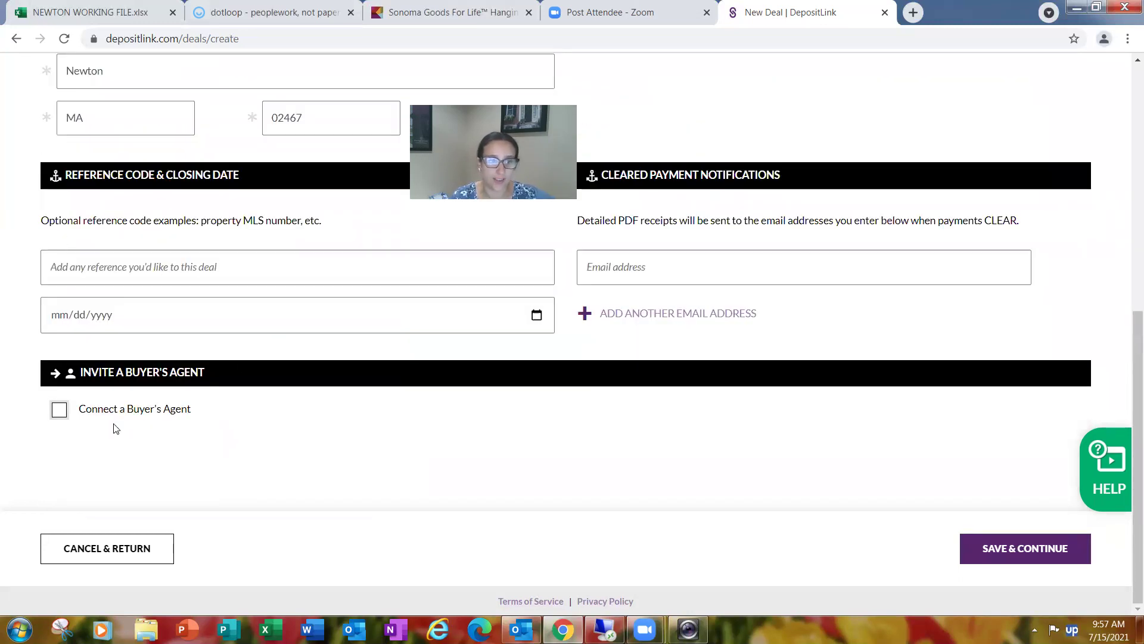
{"action": "left_click", "coordinate": [57, 409]}
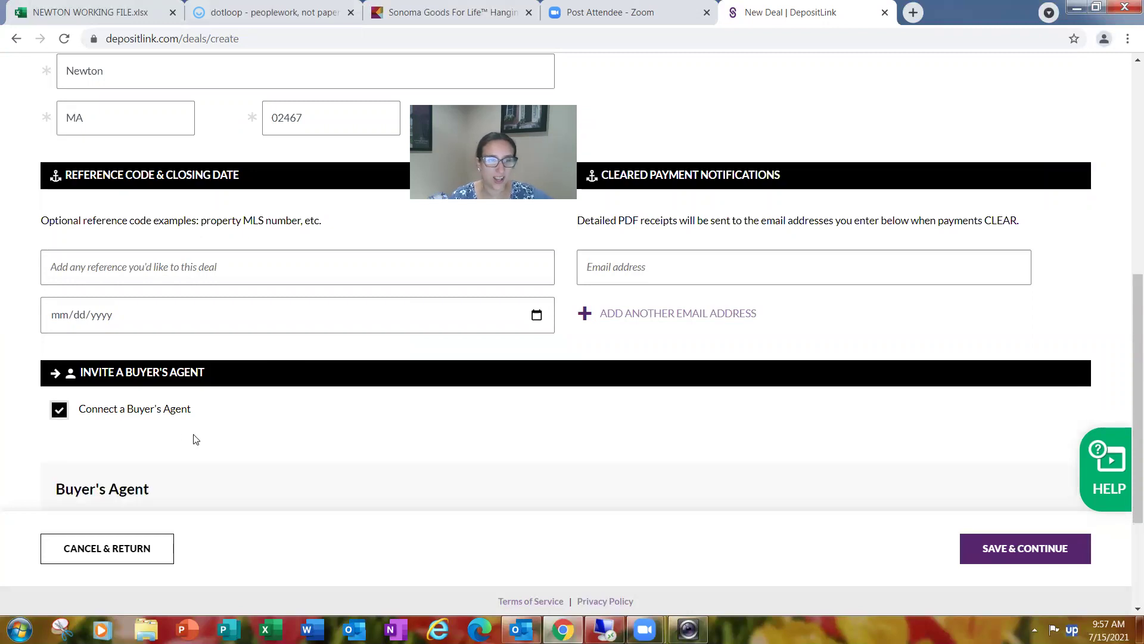
{"action": "scroll", "coordinate": [193, 440], "scroll_direction": "down", "scroll_amount": 3}
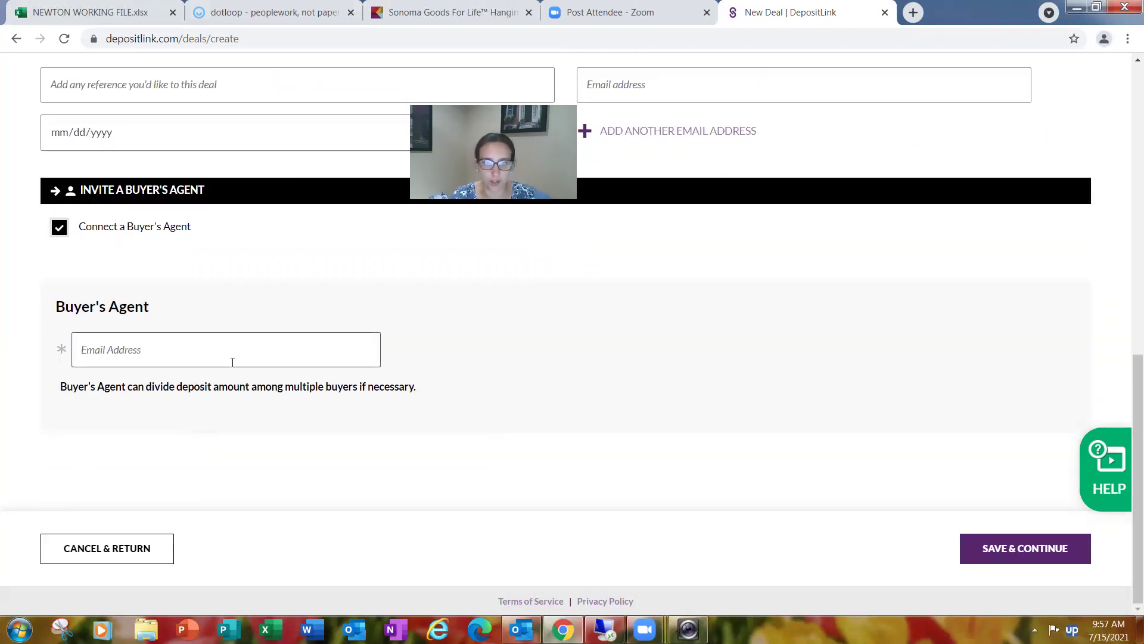
{"action": "left_click", "coordinate": [59, 228]}
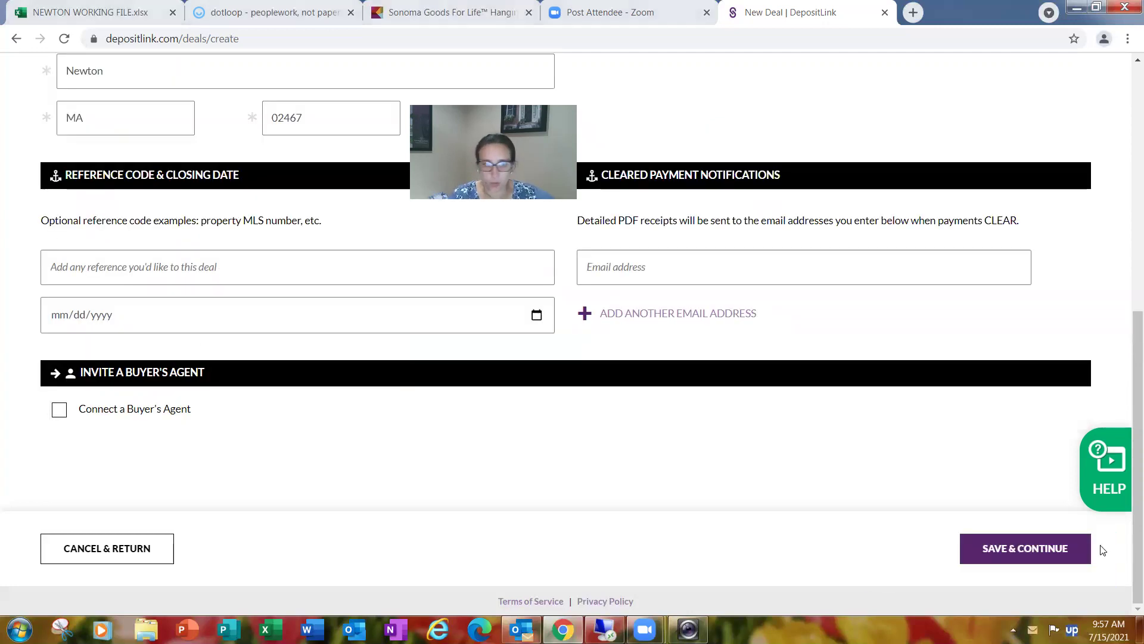
{"action": "left_click", "coordinate": [1018, 554]}
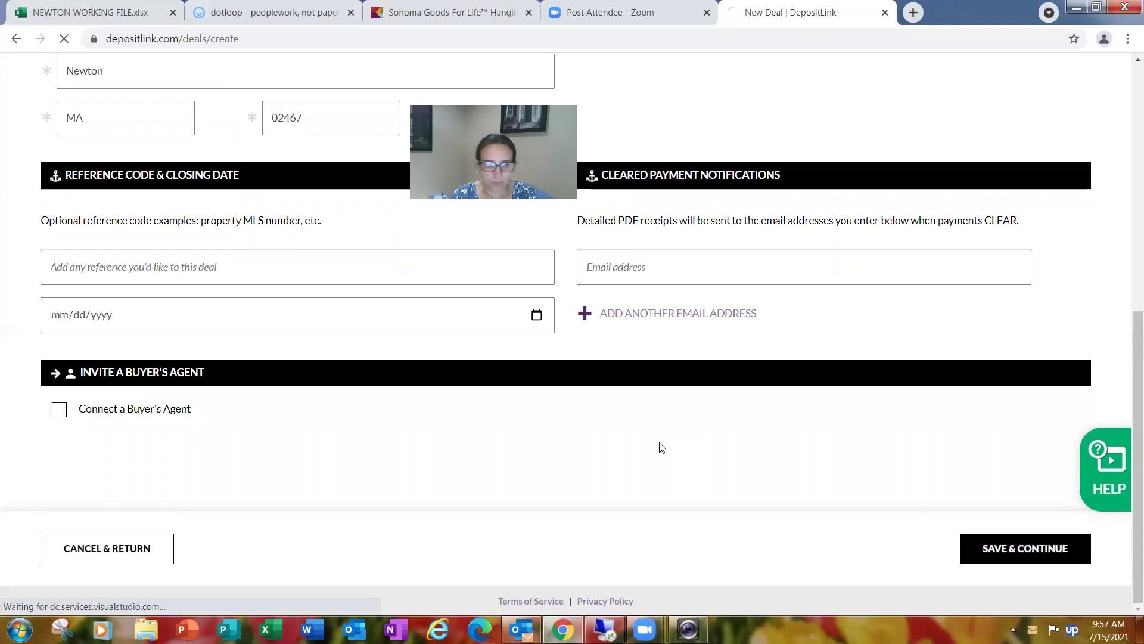
{"action": "scroll", "coordinate": [485, 455], "scroll_direction": "down", "scroll_amount": 1}
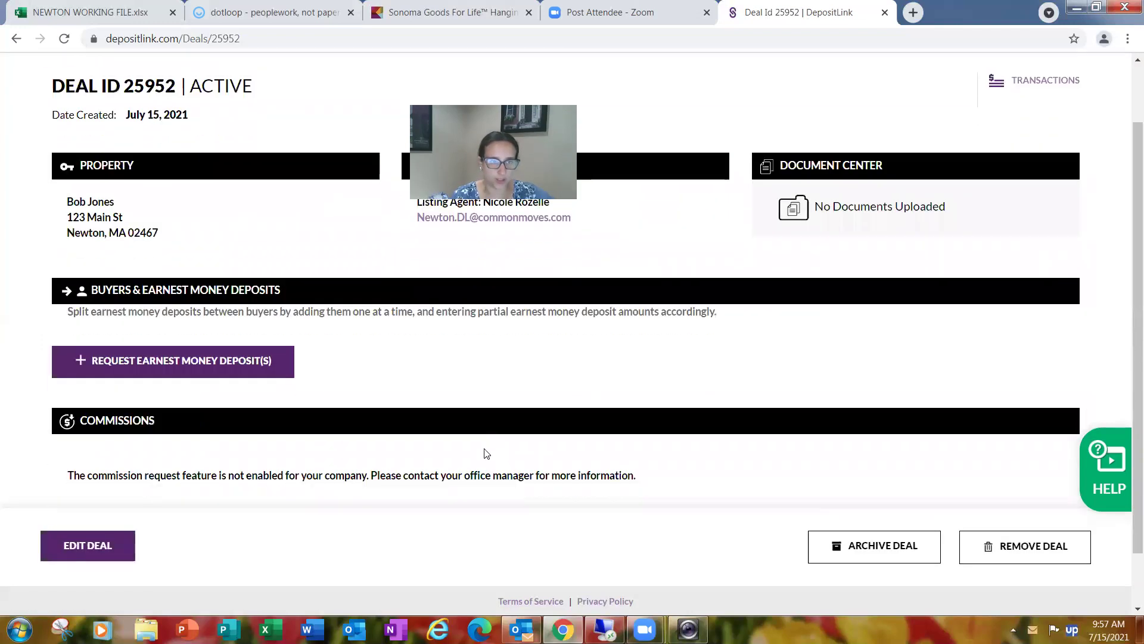
{"action": "scroll", "coordinate": [174, 162], "scroll_direction": "up", "scroll_amount": 1}
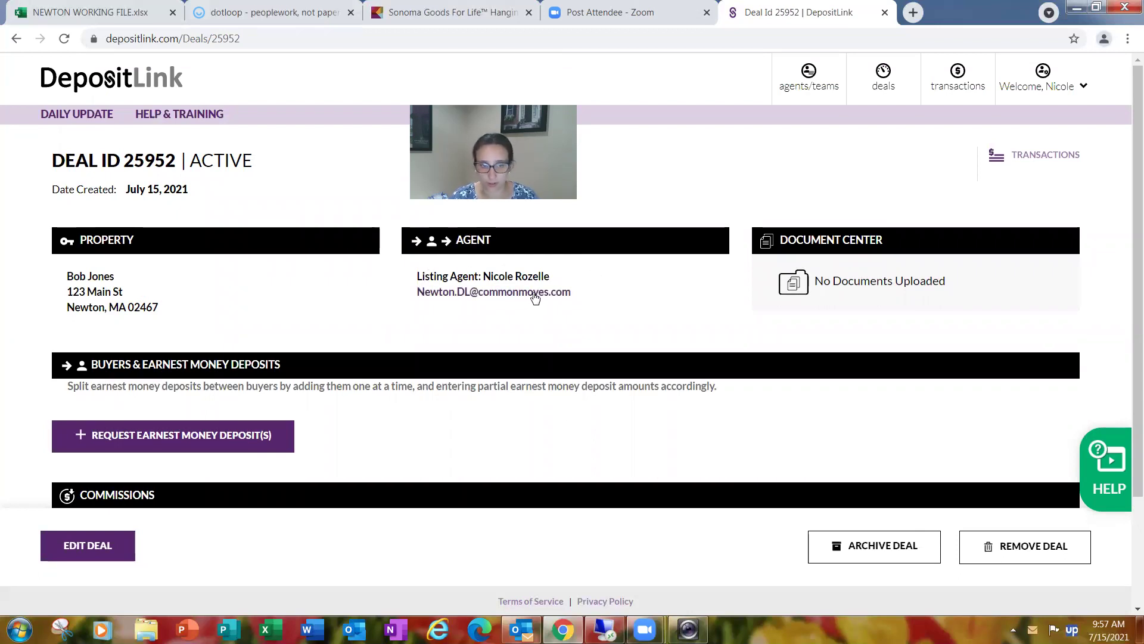
{"action": "scroll", "coordinate": [590, 335], "scroll_direction": "down", "scroll_amount": 2}
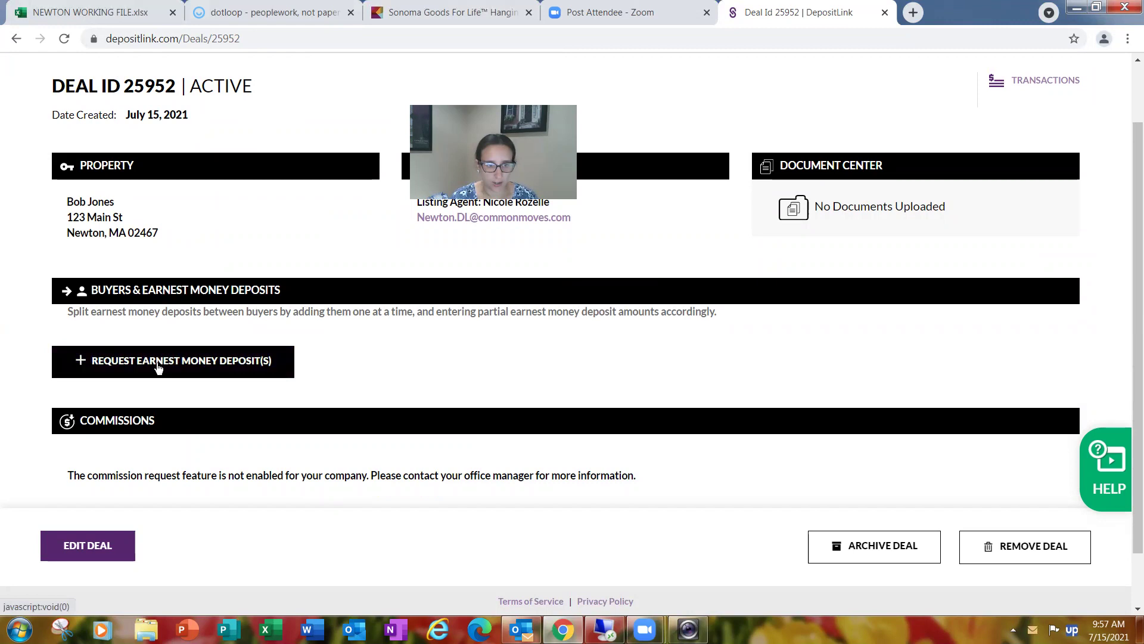
Start an earnest money deposit request and step through the buyer's email, first name, last name and address fields
{"action": "left_click", "coordinate": [201, 364]}
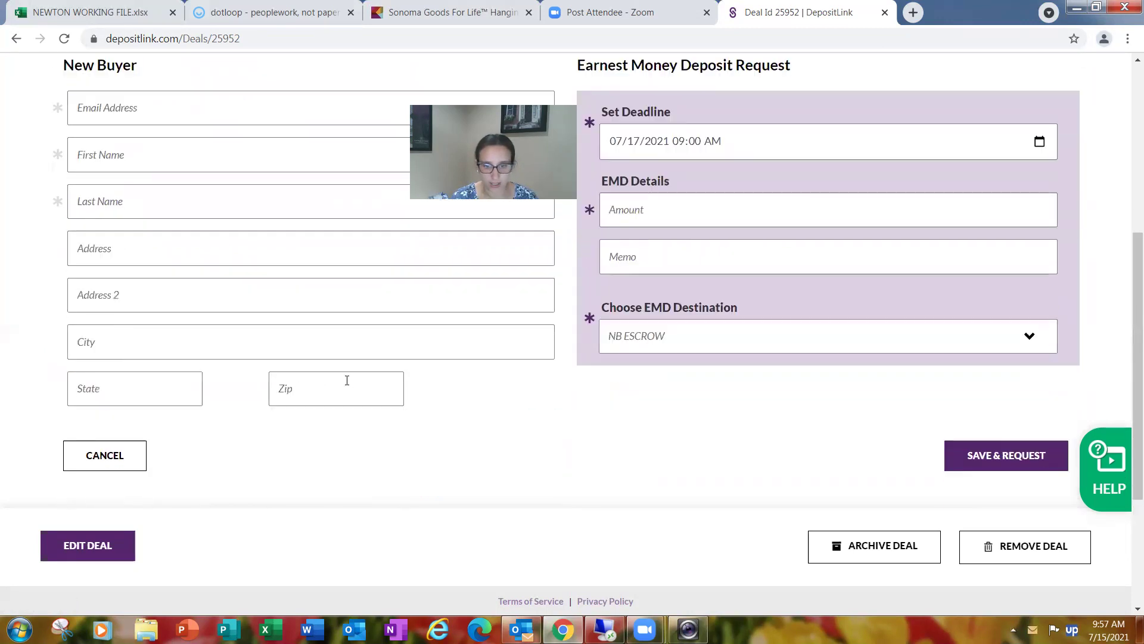
{"action": "scroll", "coordinate": [638, 450], "scroll_direction": "down", "scroll_amount": 1}
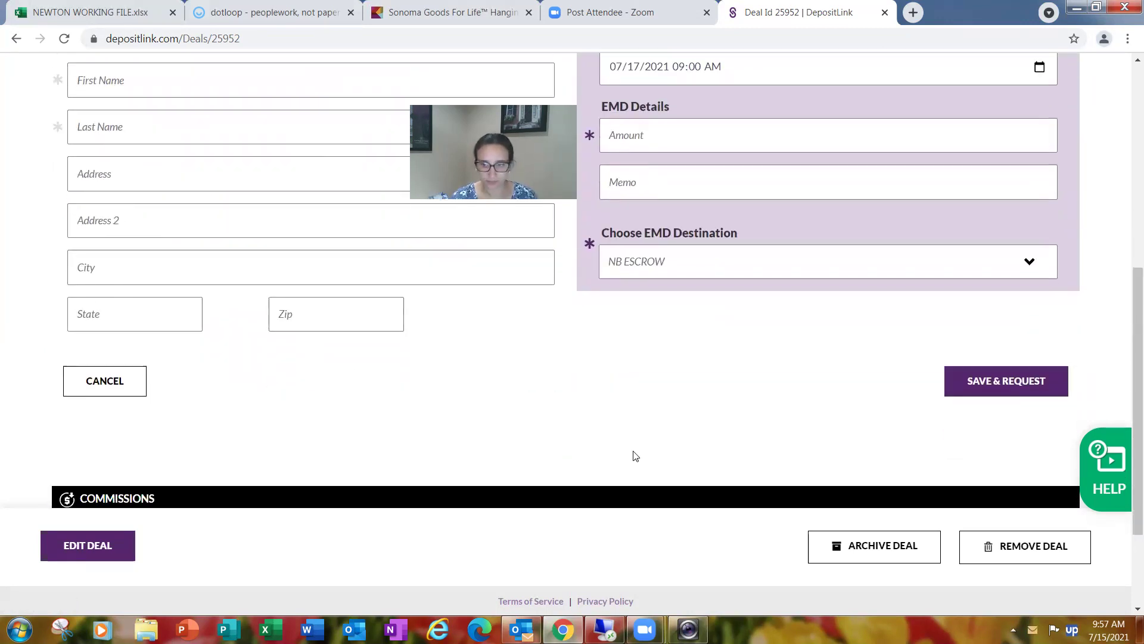
{"action": "scroll", "coordinate": [636, 456], "scroll_direction": "up", "scroll_amount": 1}
{"action": "scroll", "coordinate": [632, 471], "scroll_direction": "up", "scroll_amount": 1}
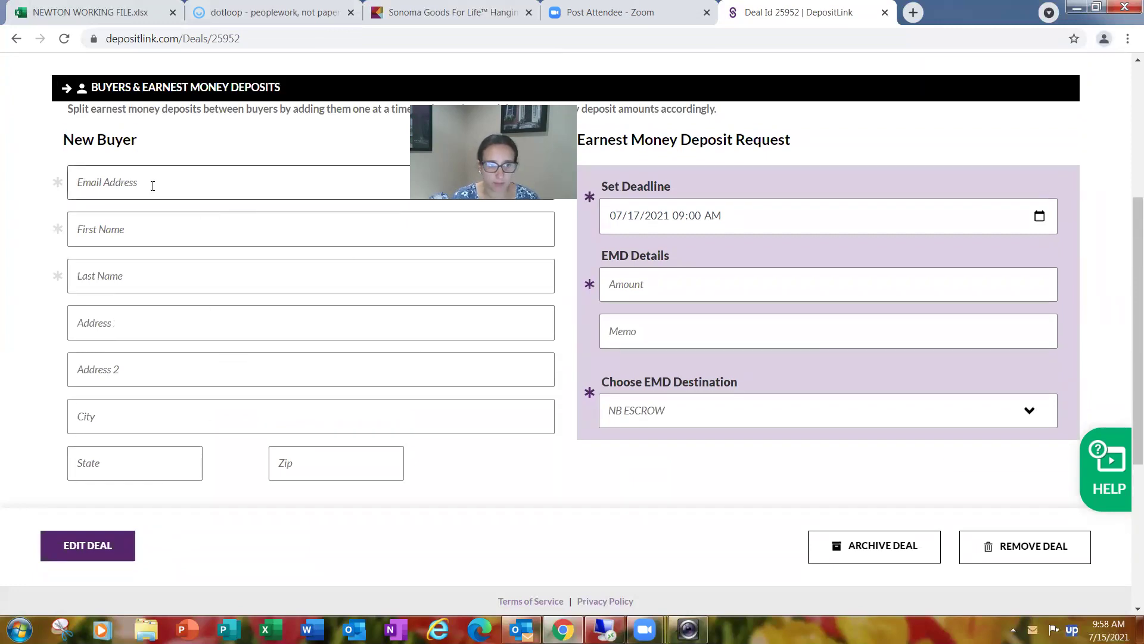
{"action": "left_click", "coordinate": [94, 182]}
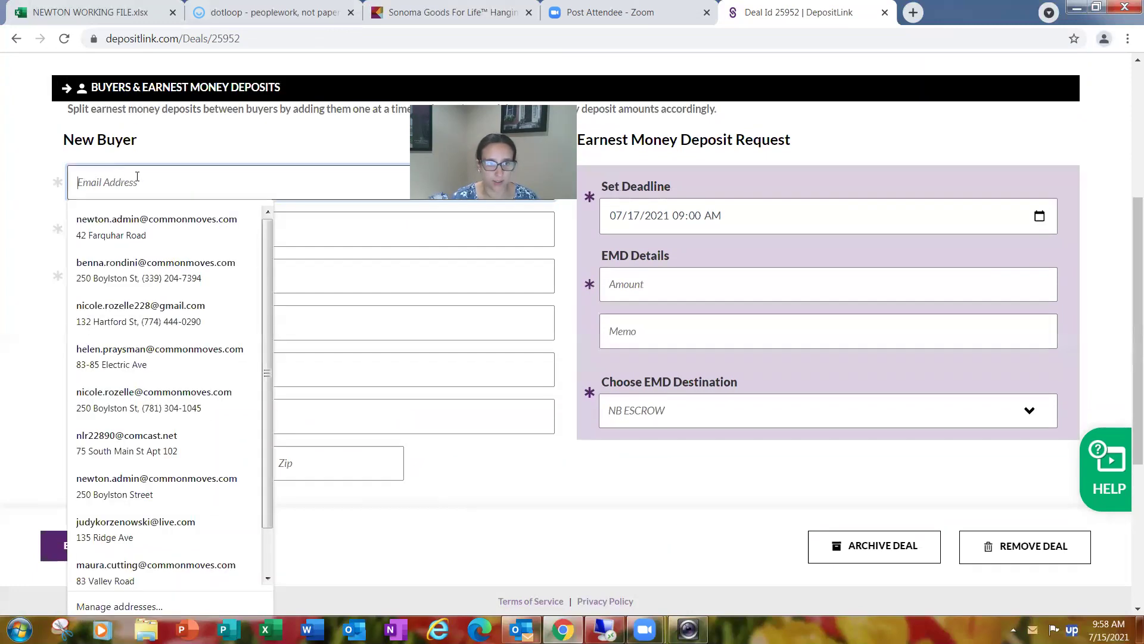
{"action": "left_click", "coordinate": [346, 230]}
{"action": "left_click", "coordinate": [419, 278]}
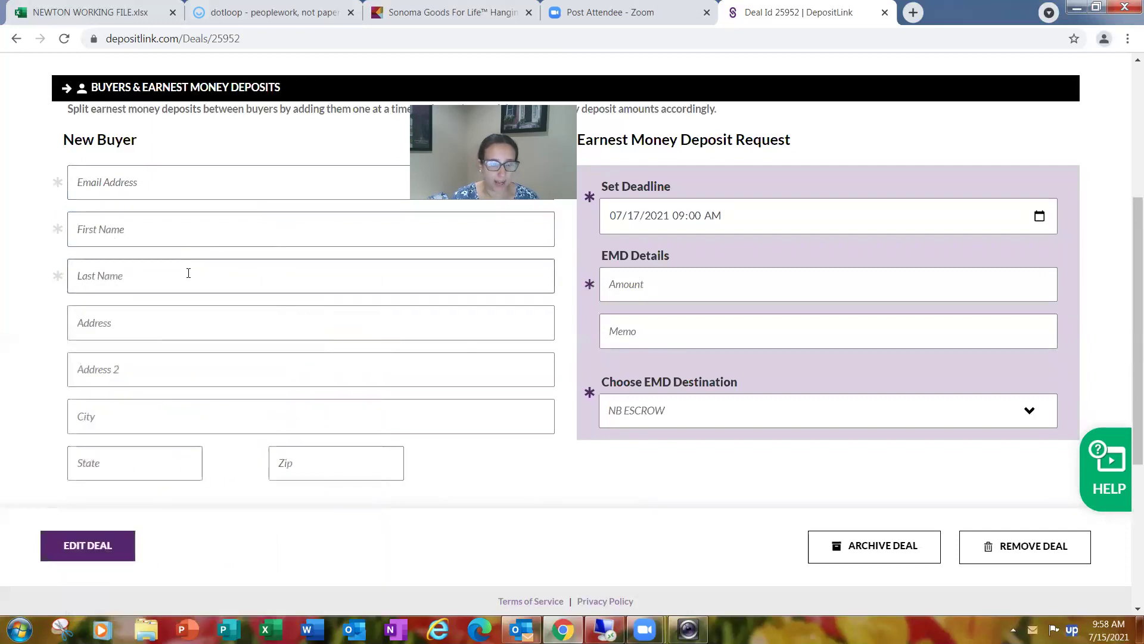
{"action": "left_click", "coordinate": [125, 338]}
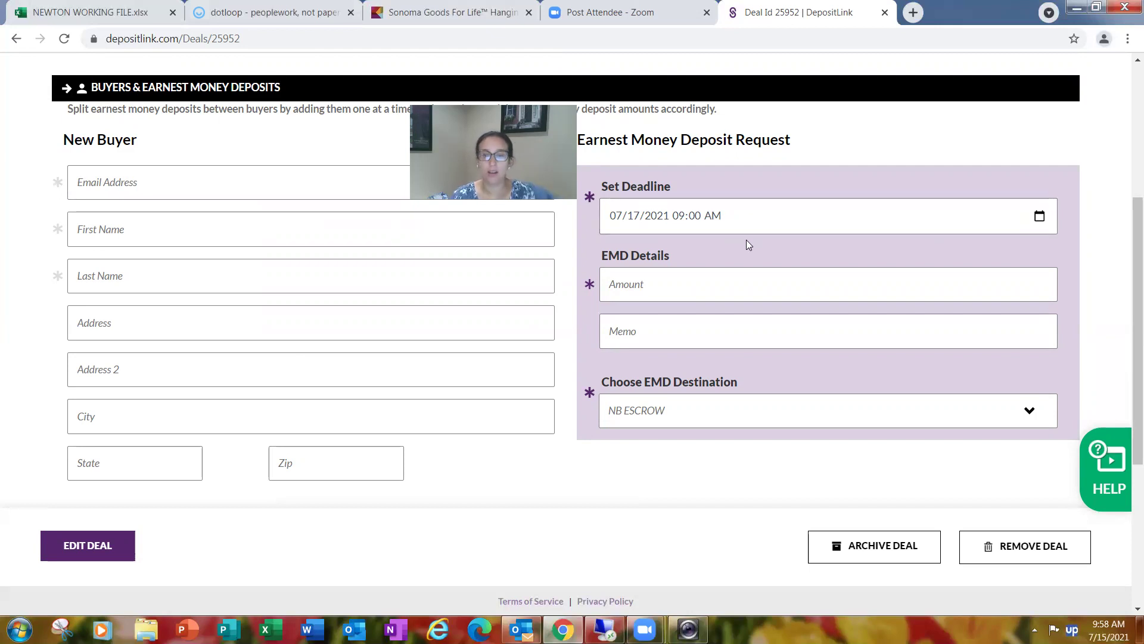
Confirm the 07/17/2021 09:00 AM deposit deadline in the date picker
{"action": "left_click", "coordinate": [717, 225]}
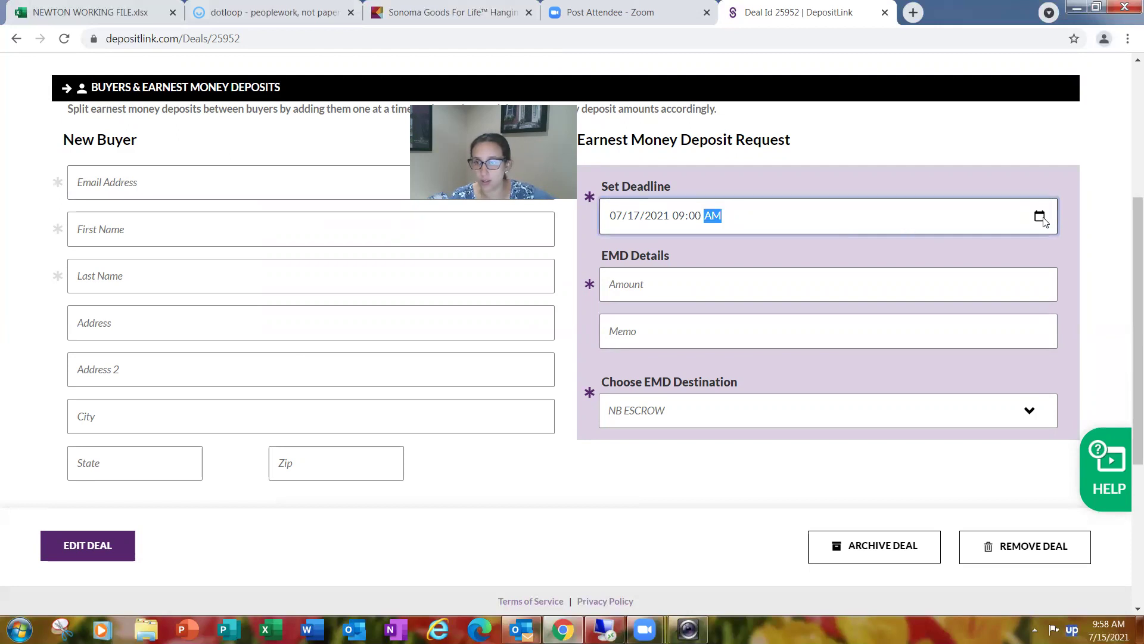
{"action": "left_click", "coordinate": [1044, 220]}
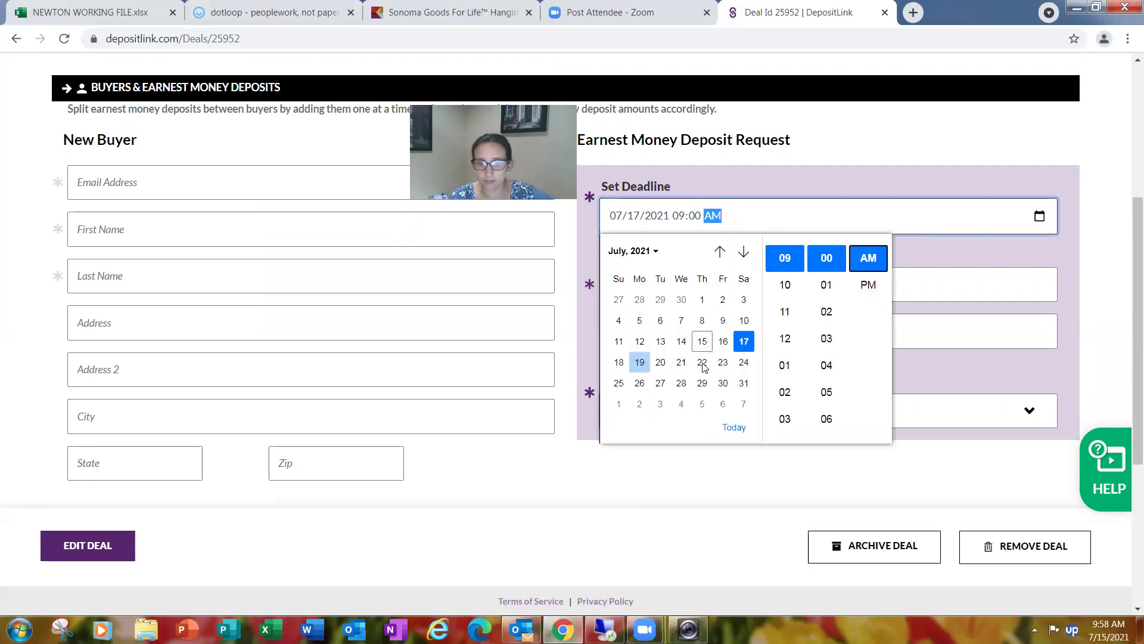
{"action": "left_click", "coordinate": [987, 258]}
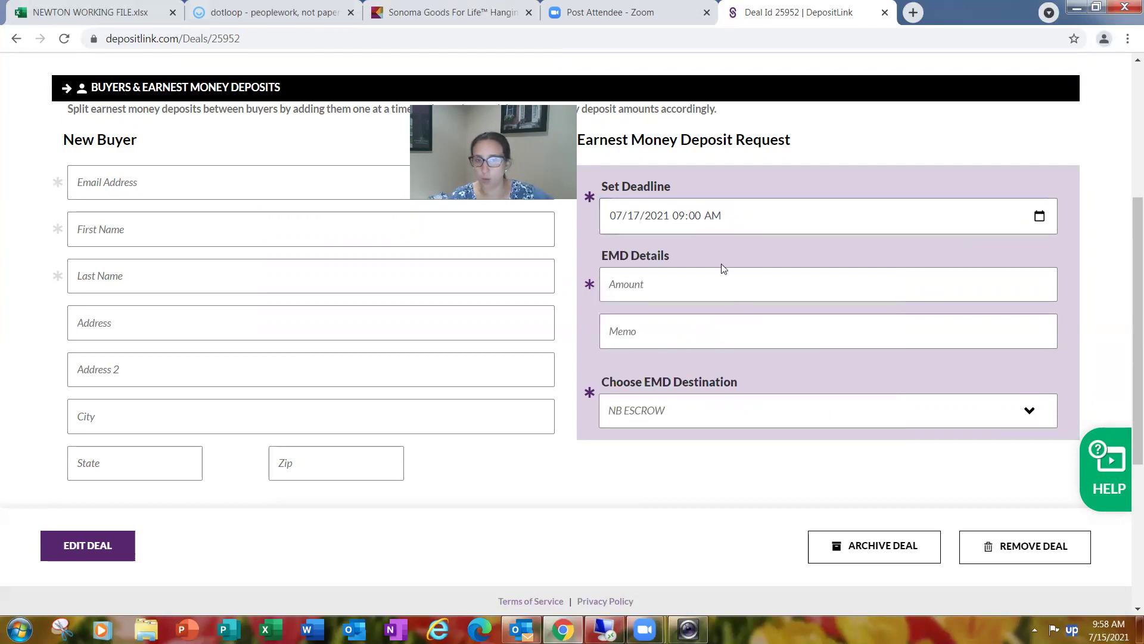
Enter 1000.00 as the EMD amount instead of the suggested 54000.00
{"action": "left_click", "coordinate": [665, 285]}
{"action": "left_click", "coordinate": [637, 279]}
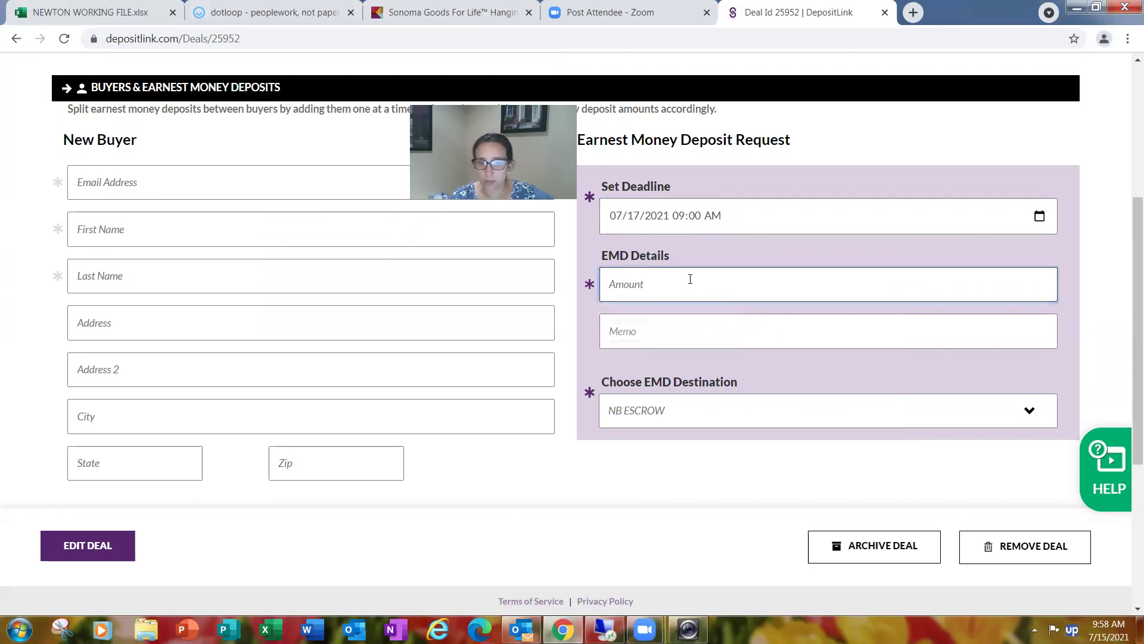
{"action": "left_click", "coordinate": [636, 284]}
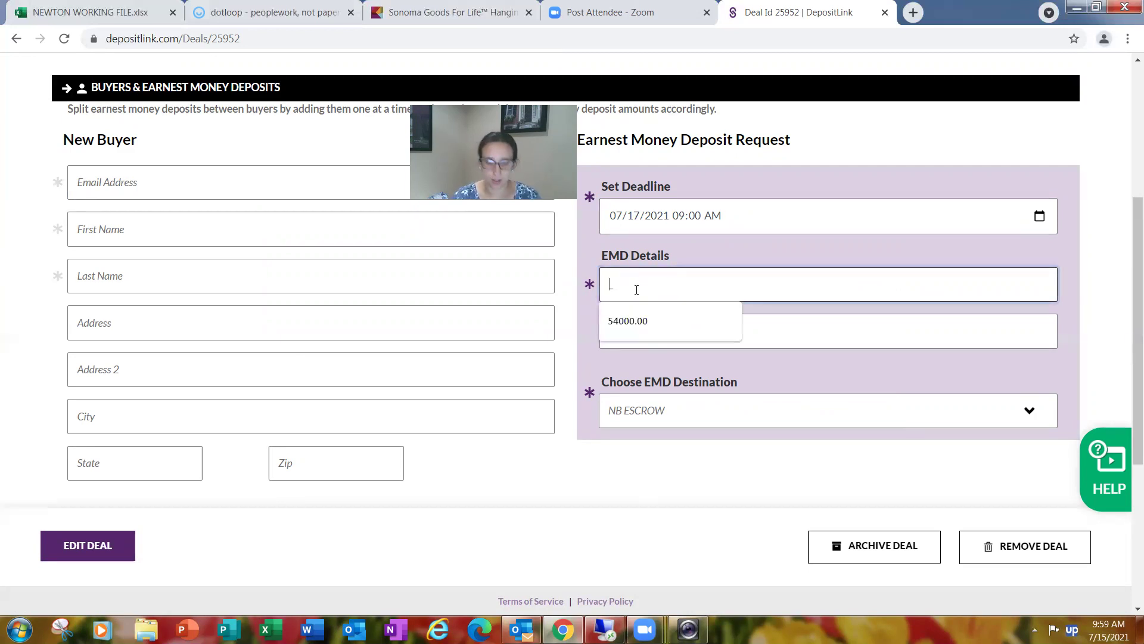
{"action": "type", "text": "1000"}
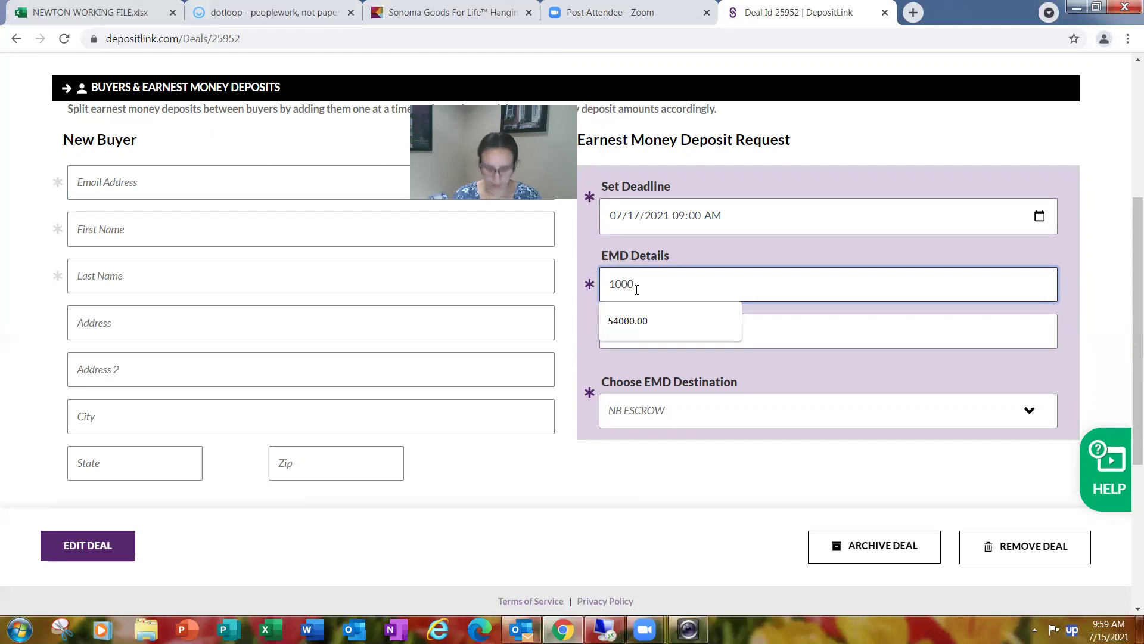
{"action": "type", "text": ".00"}
{"action": "left_click", "coordinate": [752, 475]}
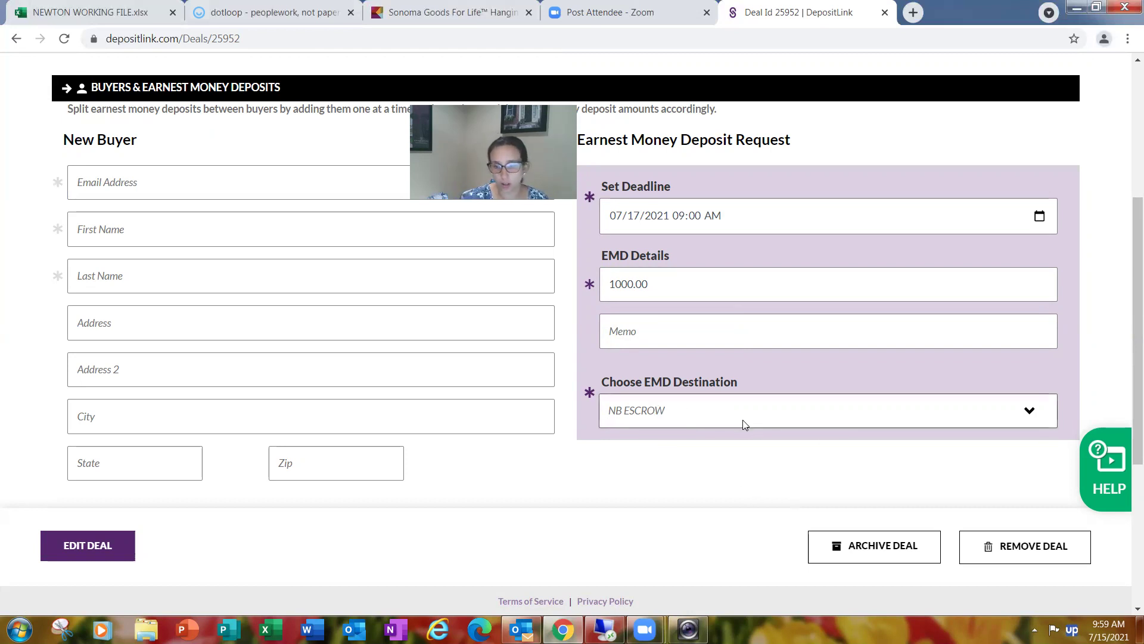
{"action": "scroll", "coordinate": [723, 499], "scroll_direction": "down", "scroll_amount": 1}
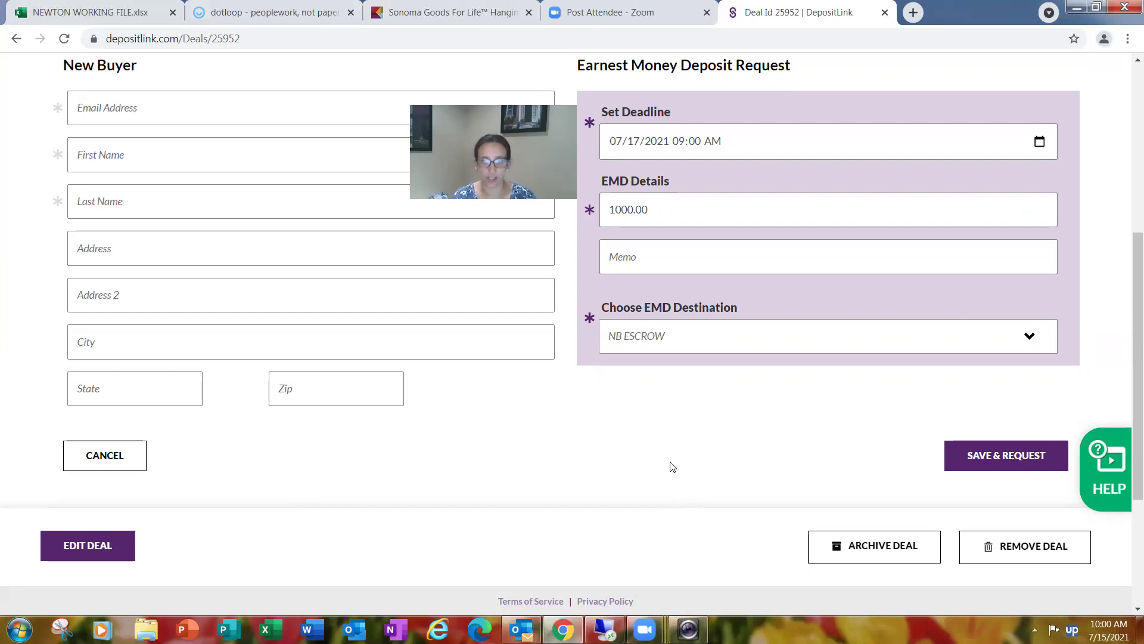
{"action": "scroll", "coordinate": [770, 458], "scroll_direction": "down", "scroll_amount": 1}
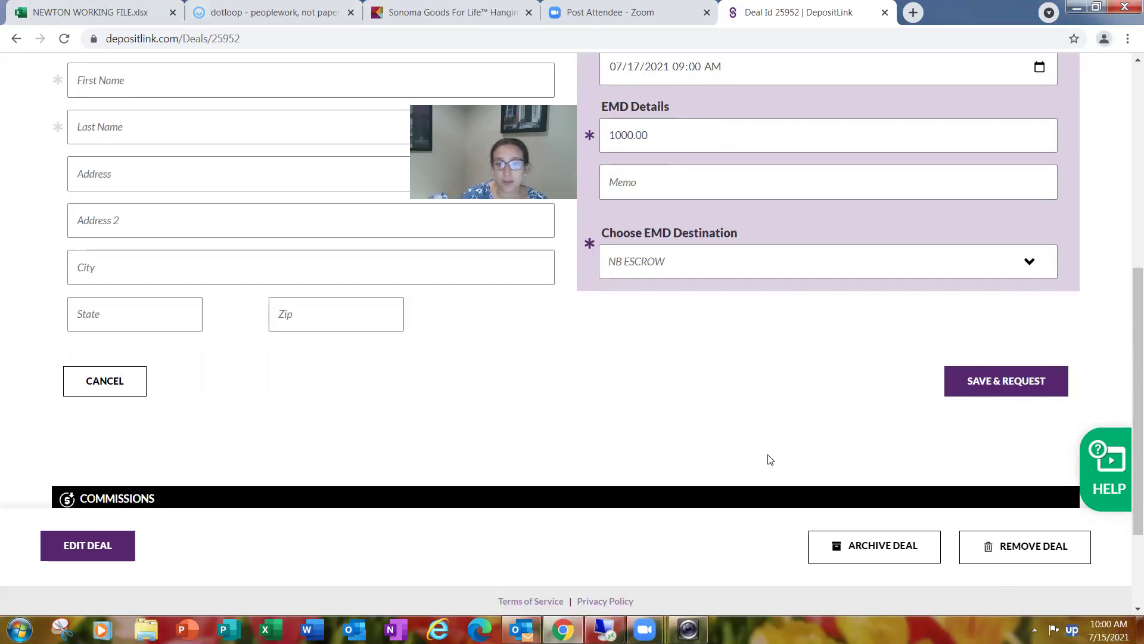
{"action": "scroll", "coordinate": [770, 459], "scroll_direction": "up", "scroll_amount": 1}
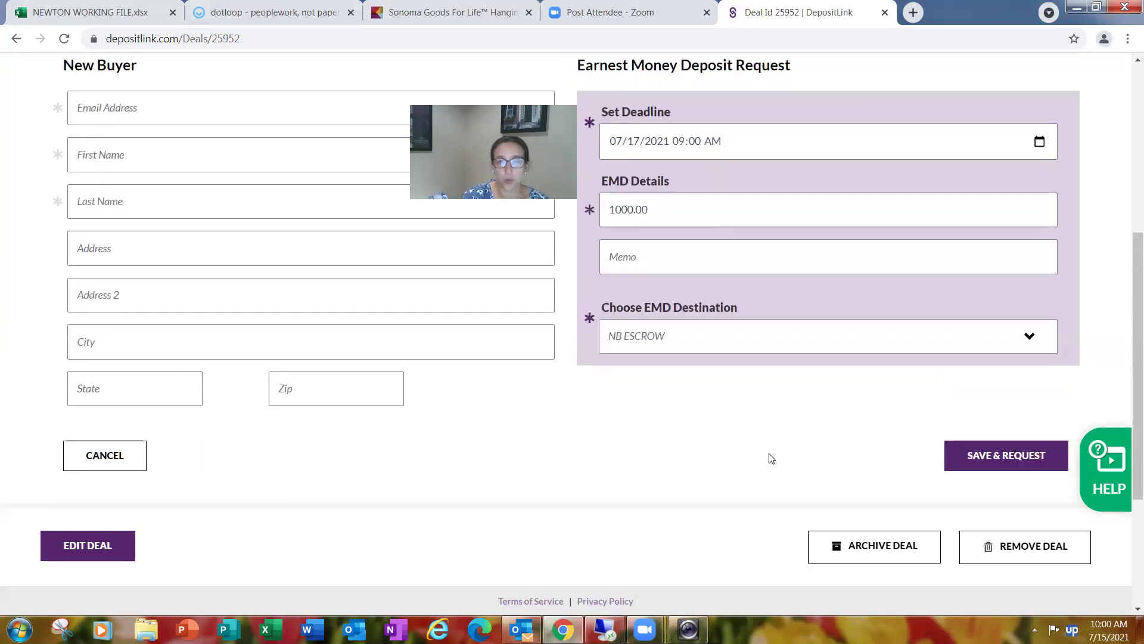